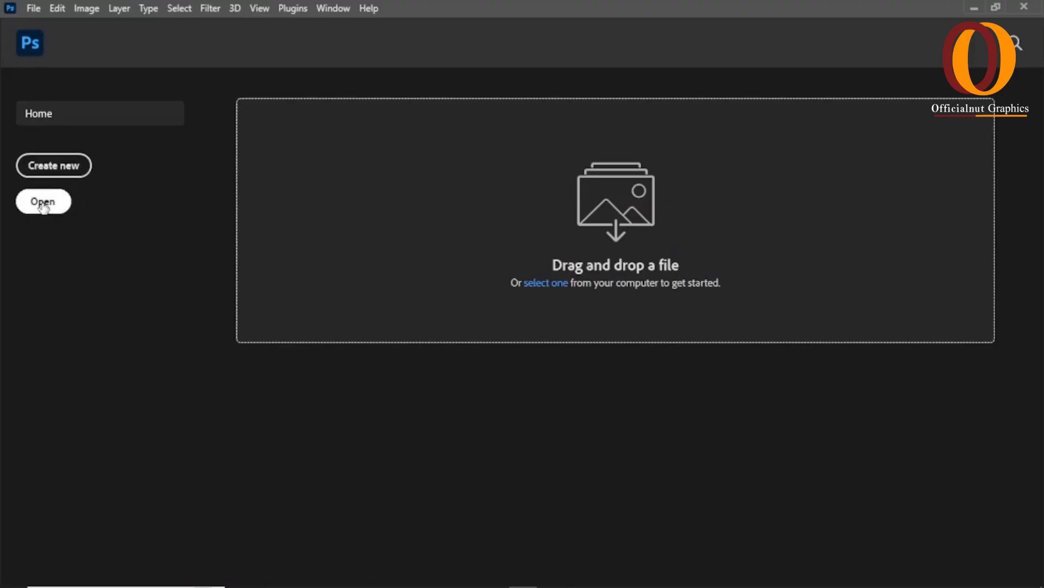
# Open the image 02 from the YOUTUBE folder
pyautogui.click(43, 207)
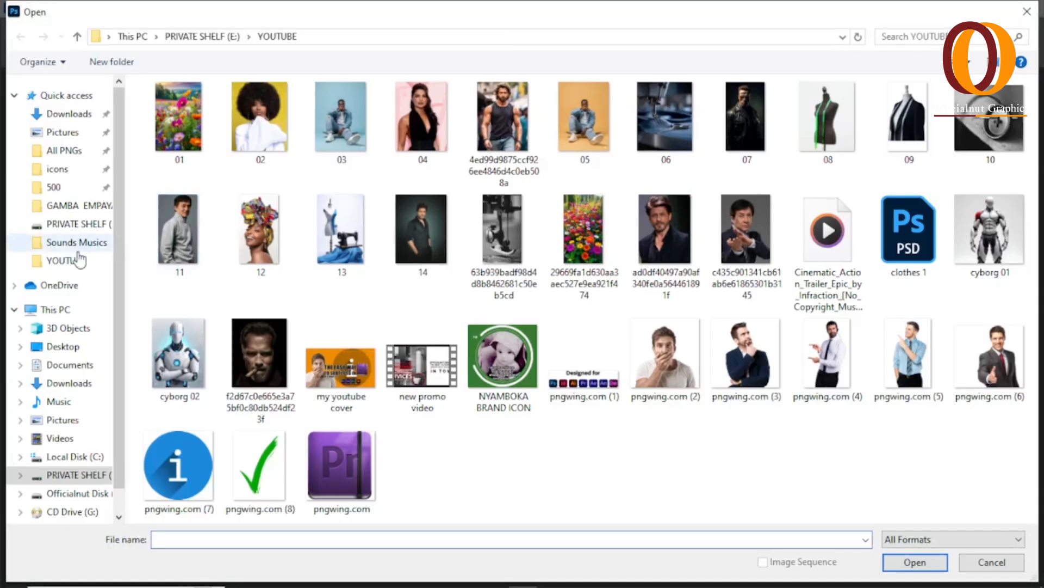
pyautogui.click(265, 135)
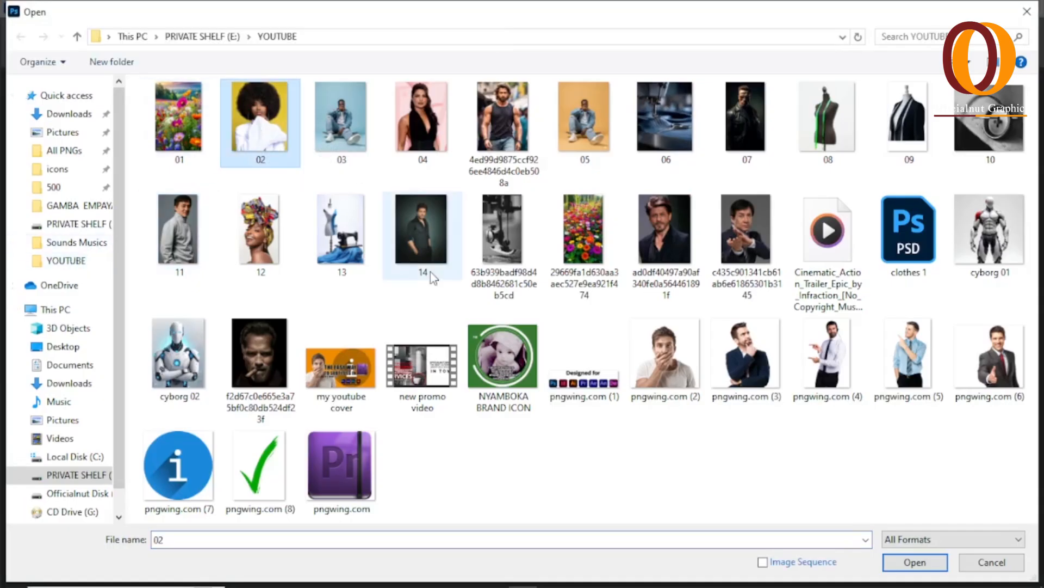
pyautogui.click(914, 563)
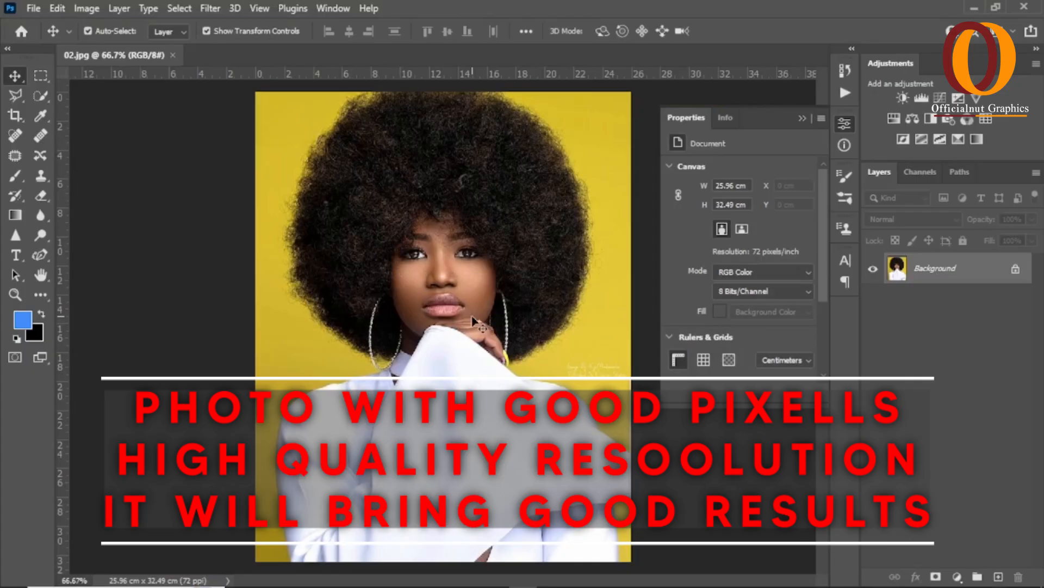
# Examine the photo's pixel quality close up on the woman's lips, eyes and hair, and return to 100% magnification
pyautogui.press('z')
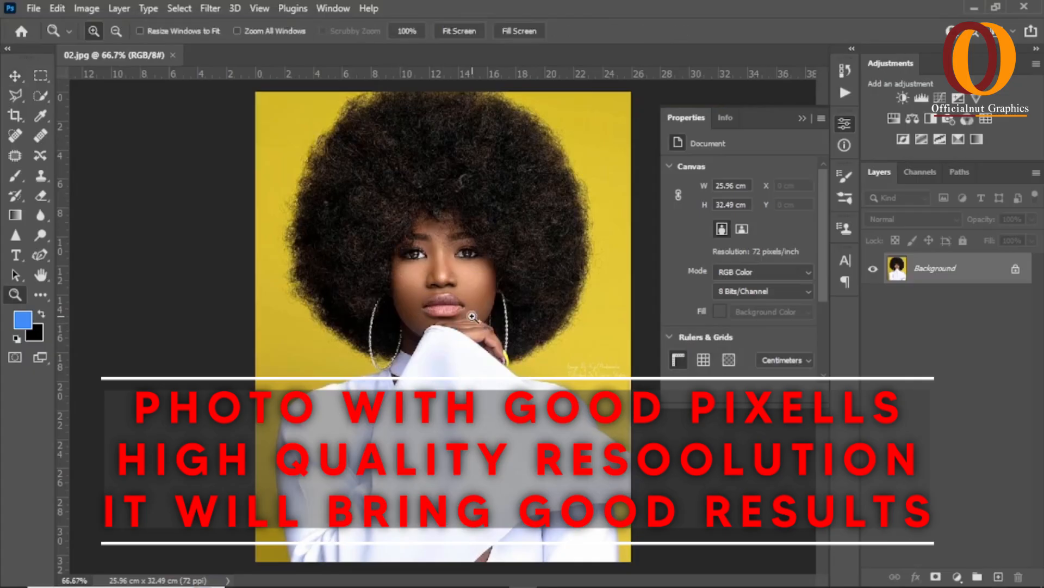
pyautogui.click(446, 306)
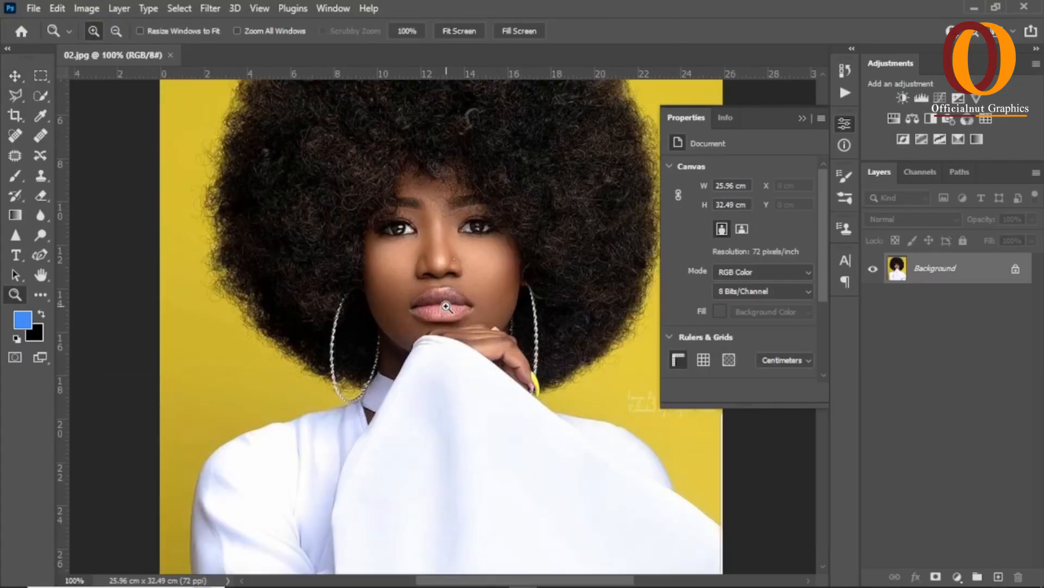
pyautogui.click(446, 307)
pyautogui.click(446, 307)
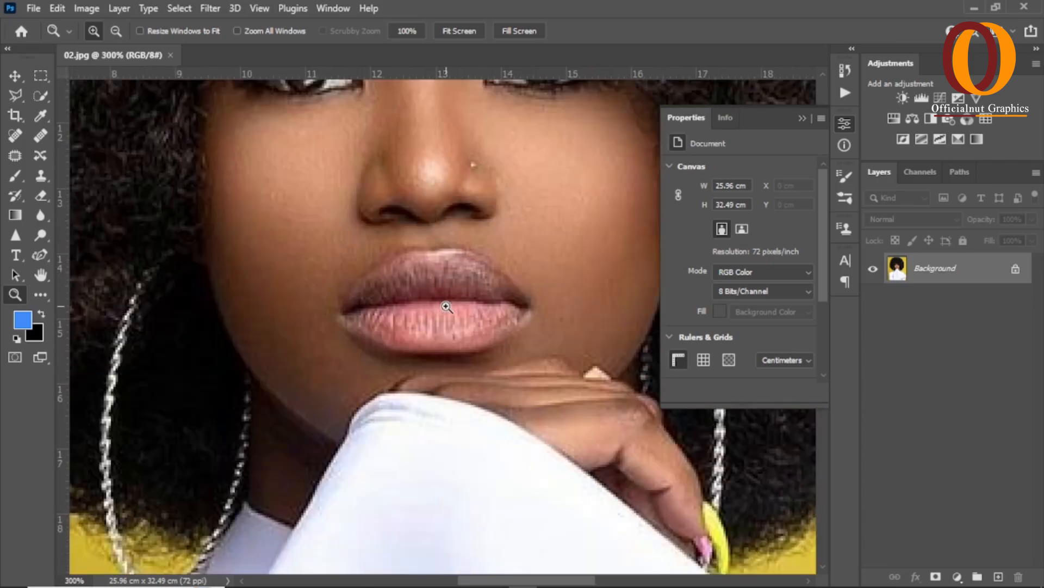
pyautogui.scroll(5, 447, 307)
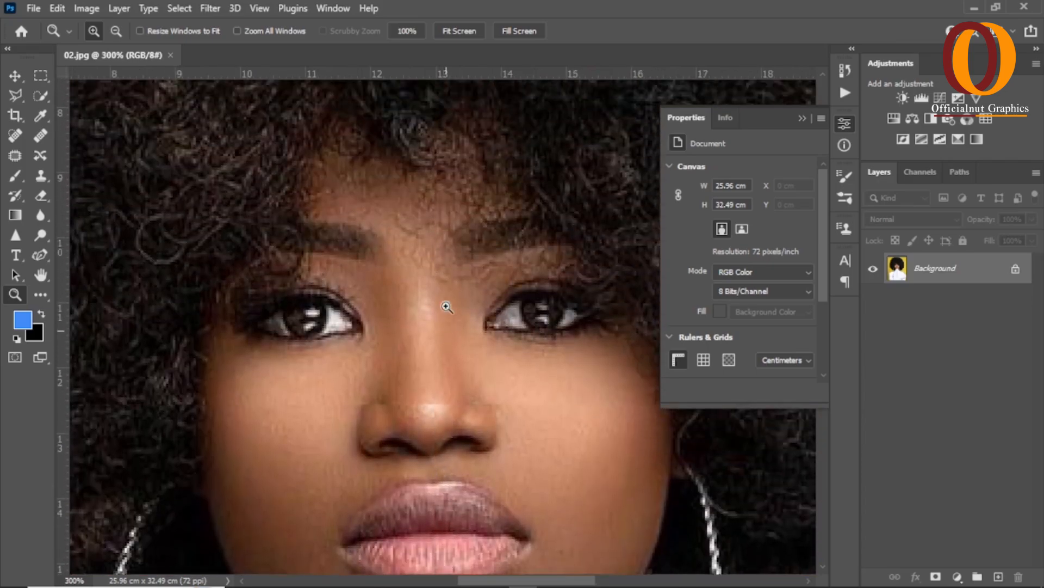
pyautogui.scroll(3, 446, 307)
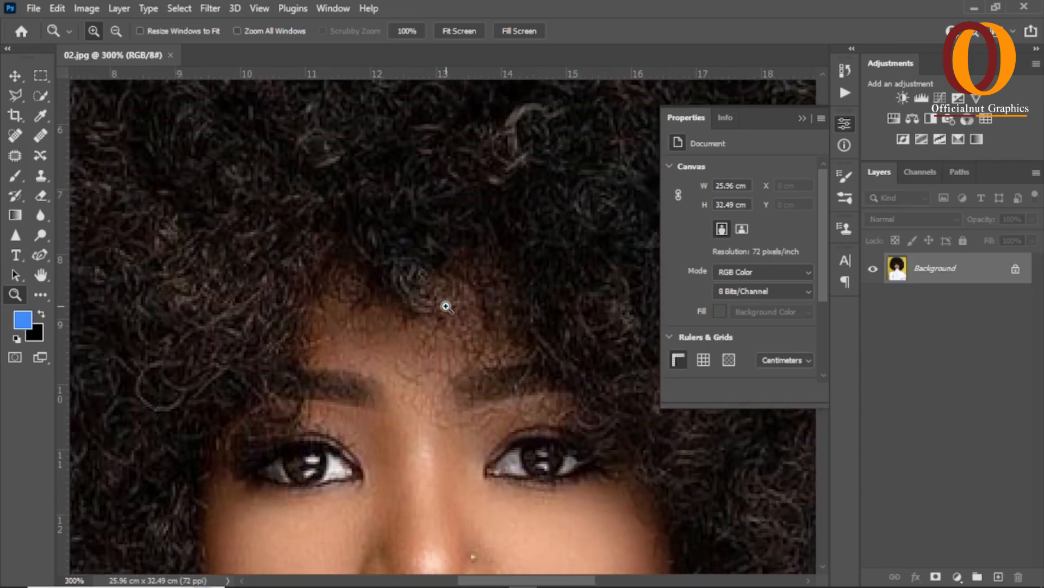
pyautogui.press('alt')
pyautogui.keyDown('alt'); pyautogui.click(447, 306); pyautogui.keyUp('alt')
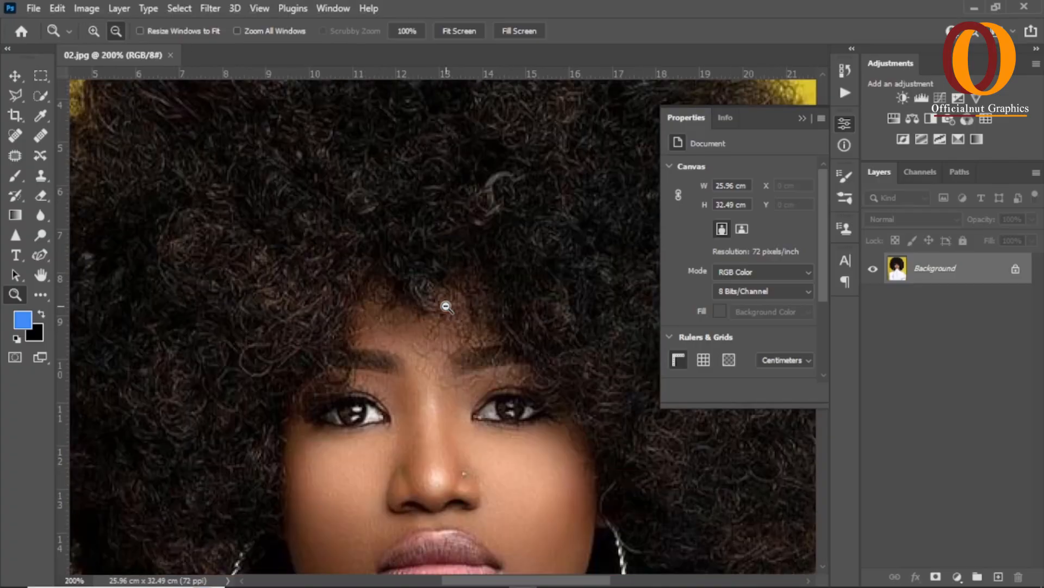
pyautogui.keyDown('alt'); pyautogui.click(446, 307); pyautogui.keyUp('alt')
pyautogui.scroll(-5, 447, 307)
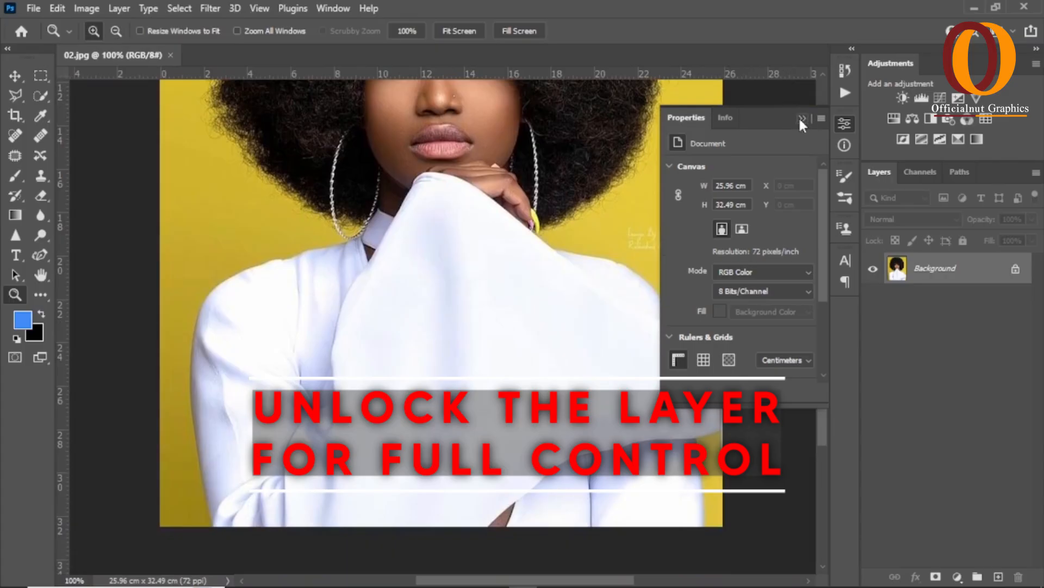
# Unlock the Background layer and remove the watermark text from the yellow backdrop with the Spot Healing Brush
pyautogui.click(800, 120)
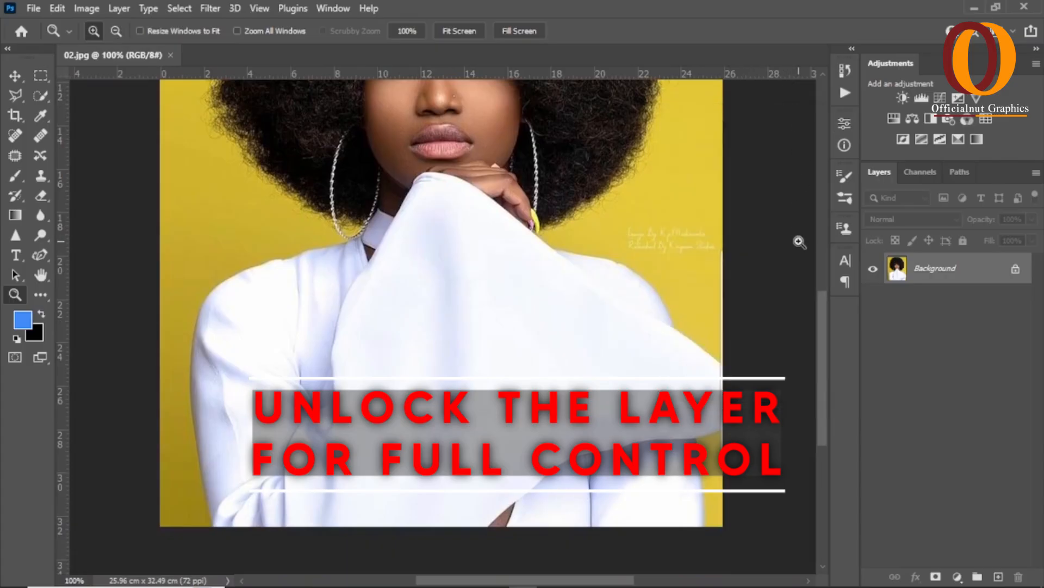
pyautogui.click(1016, 270)
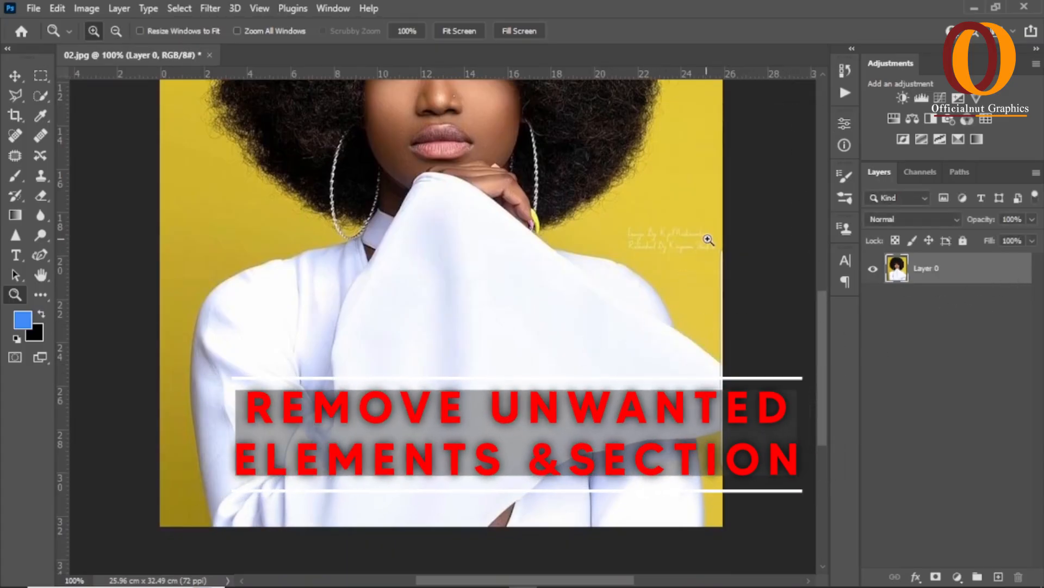
pyautogui.click(15, 135)
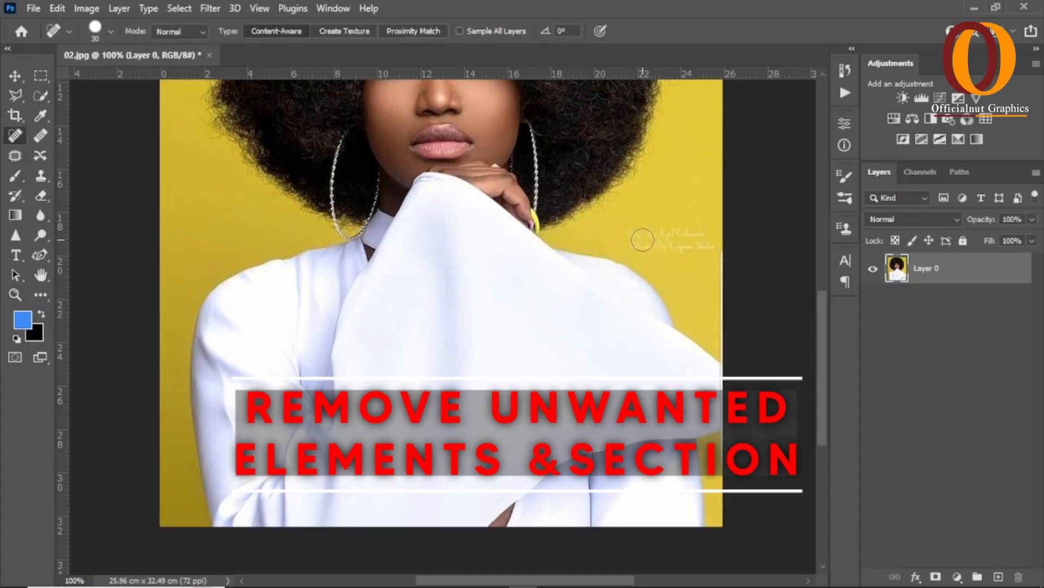
pyautogui.moveTo(629, 234); pyautogui.dragTo(708, 241)
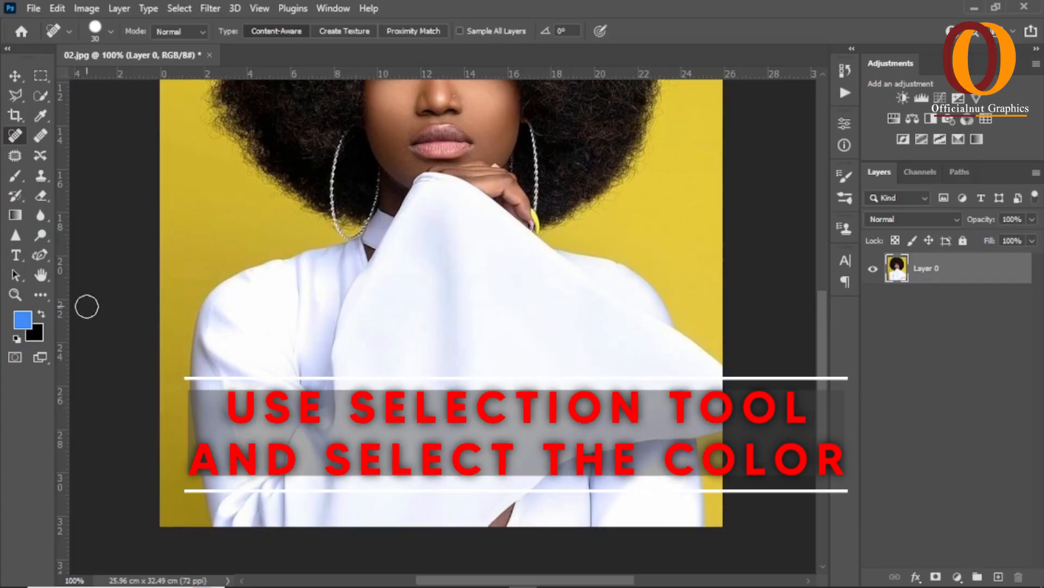
# Select the white garment with the Quick Selection tool, adding the lower sleeve area and subtracting the yellow backdrop beside it
pyautogui.click(23, 97)
pyautogui.click(76, 96)
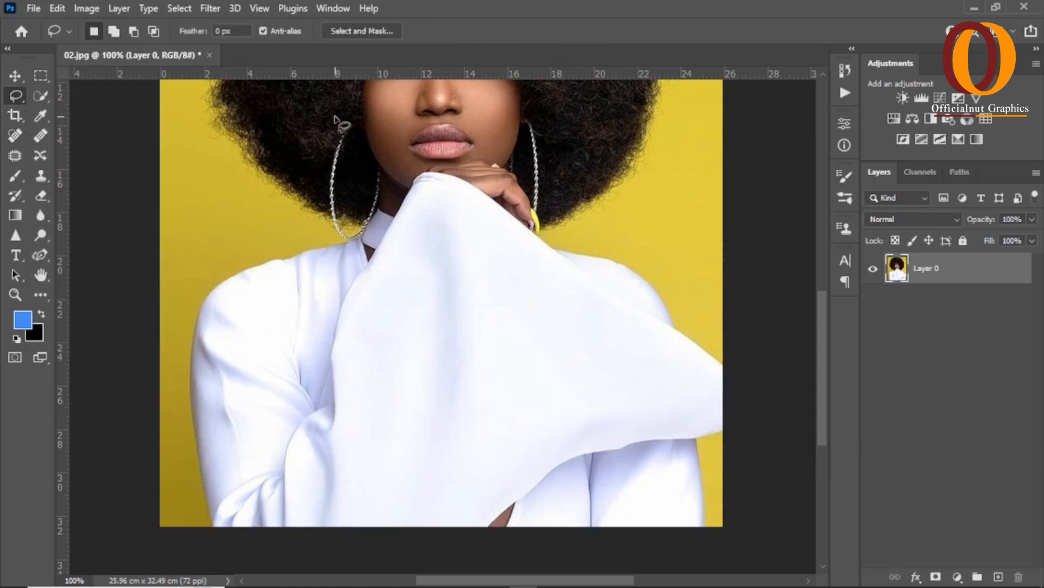
pyautogui.click(41, 97)
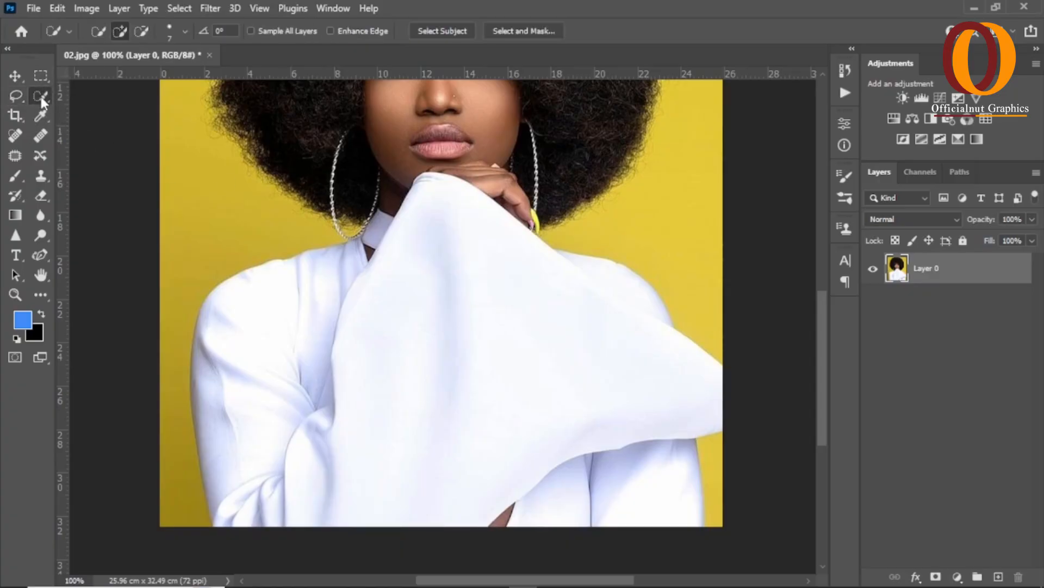
pyautogui.scroll(-1, 447, 256)
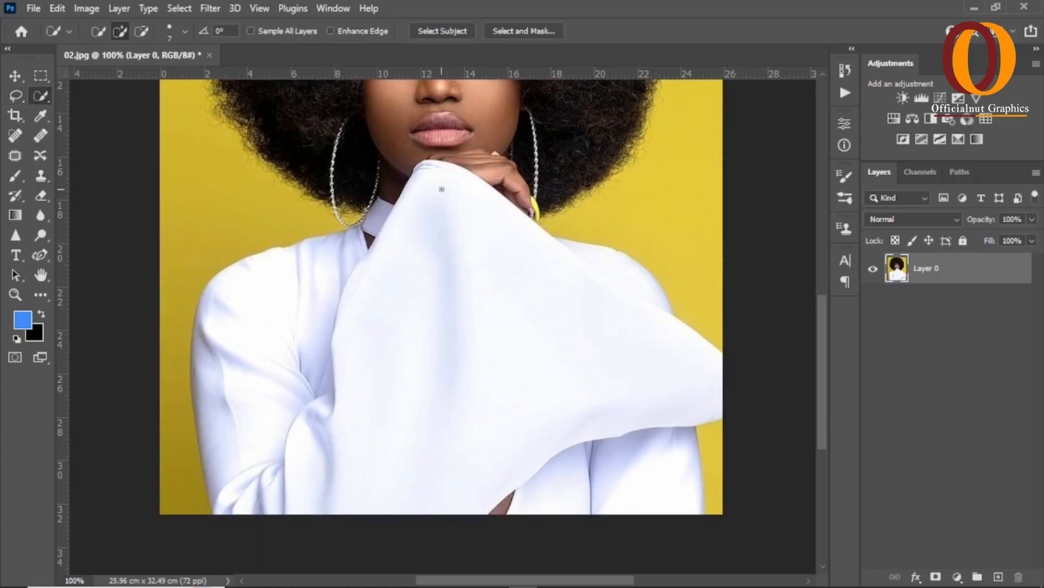
pyautogui.moveTo(443, 191)
pyautogui.mouseDown()
pyautogui.moveTo(414, 450)
pyautogui.moveTo(386, 434)
pyautogui.moveTo(257, 427)
pyautogui.mouseUp()
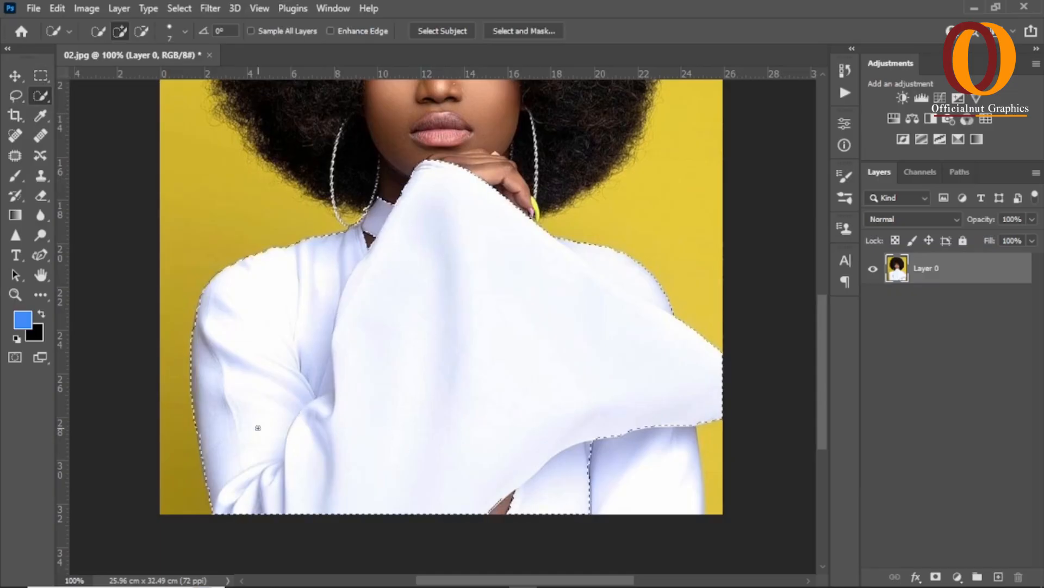
pyautogui.click(641, 492)
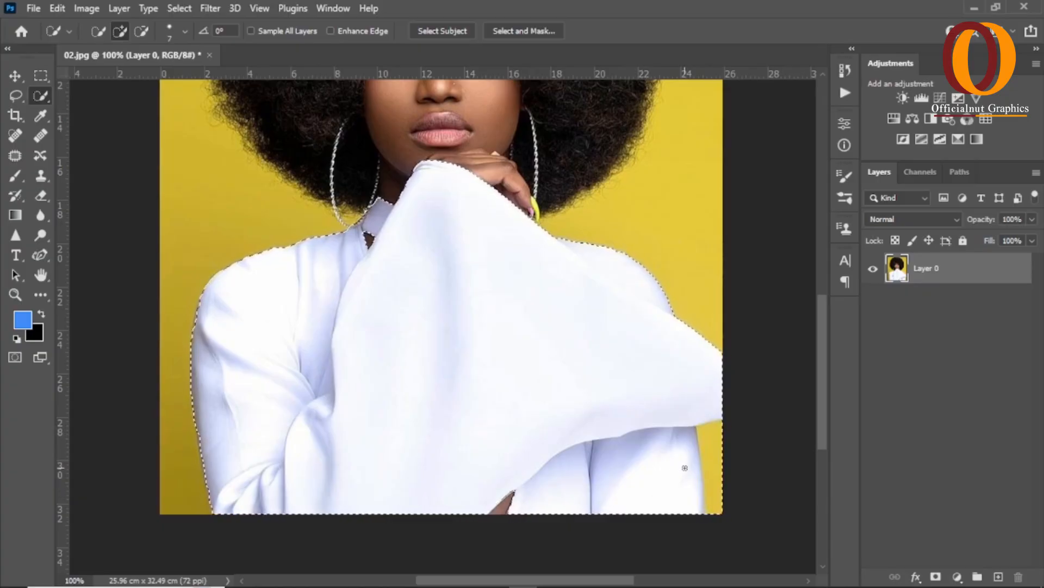
pyautogui.press('alt')
pyautogui.keyDown('alt'); pyautogui.click(717, 434); pyautogui.keyUp('alt')
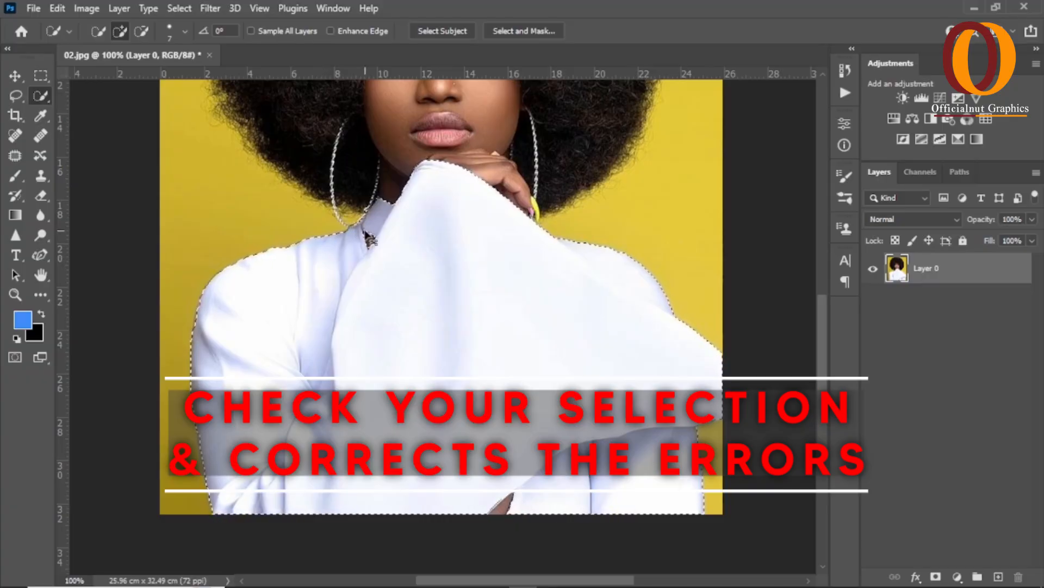
# Subtract the area inside the hoop earring near the collar from the garment selection, using a brush size of 20
pyautogui.hotkey('ctrl', '+')
pyautogui.moveTo(216, 168)
pyautogui.mouseDown()
pyautogui.moveTo(310, 387)
pyautogui.moveTo(344, 370)
pyautogui.moveTo(375, 439)
pyautogui.mouseUp()
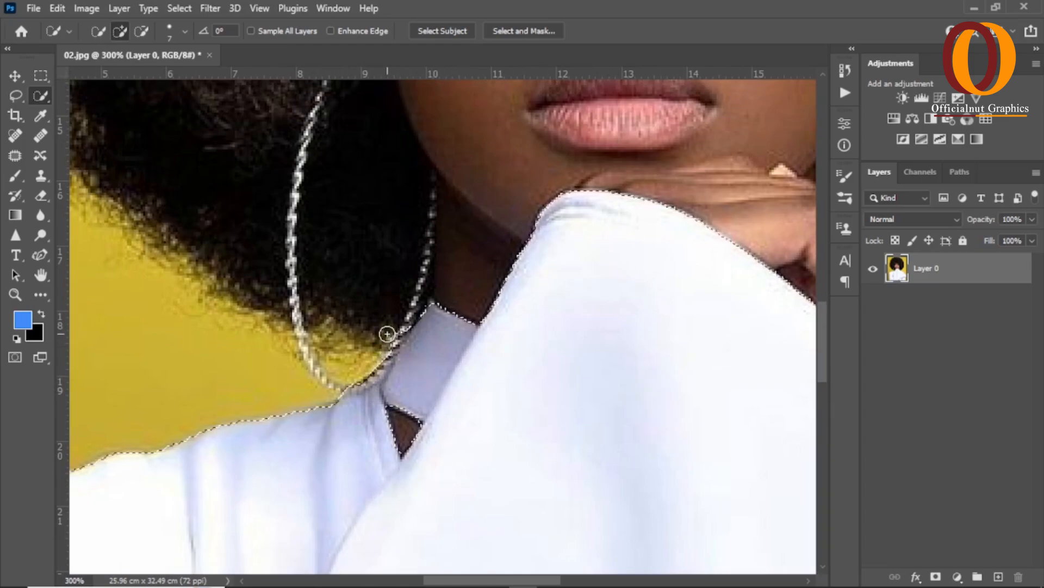
pyautogui.press('alt')
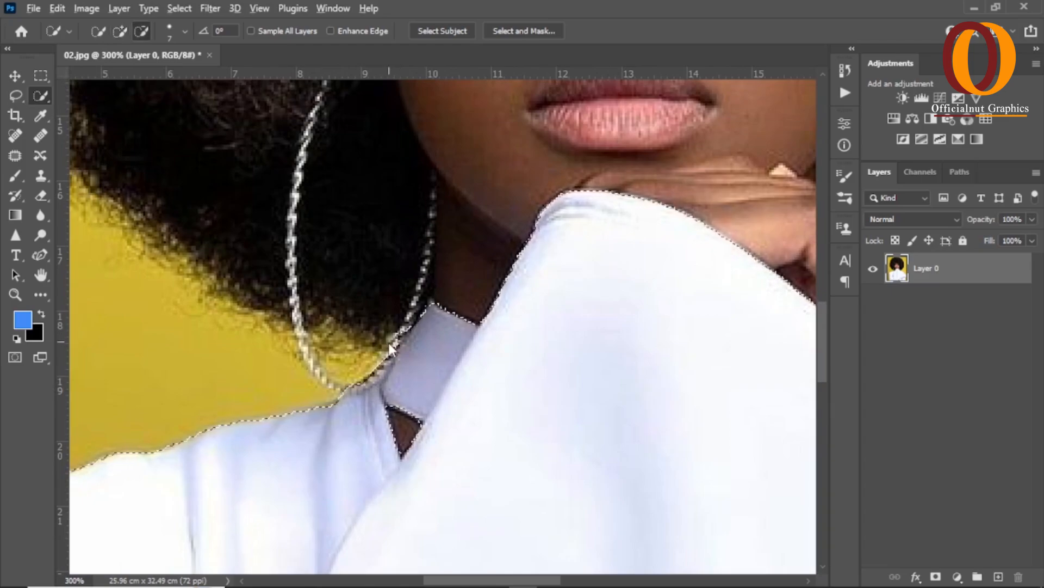
pyautogui.press(']')
pyautogui.press(']')
pyautogui.press(']')
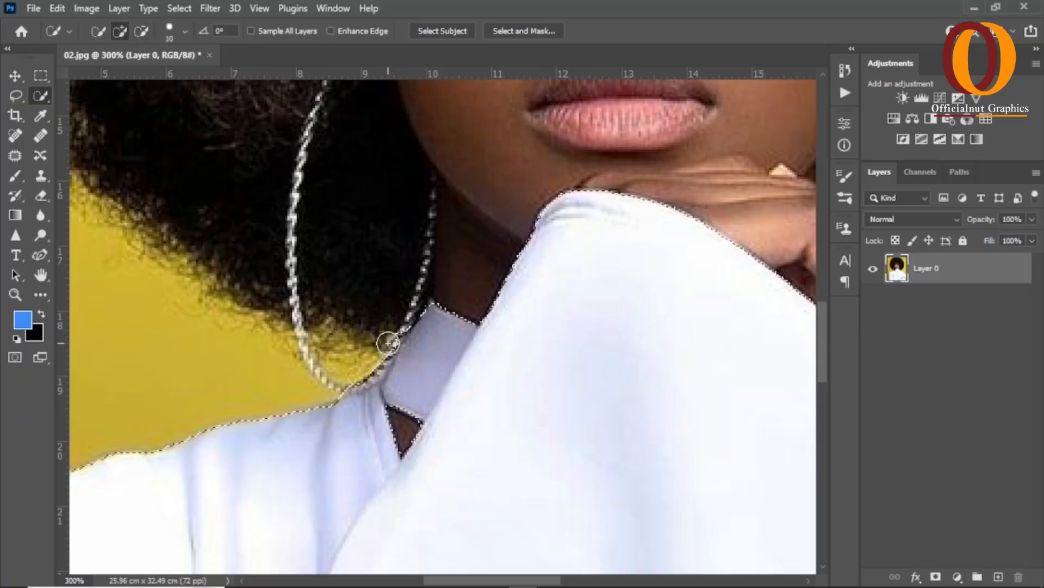
pyautogui.press(']')
pyautogui.press('alt')
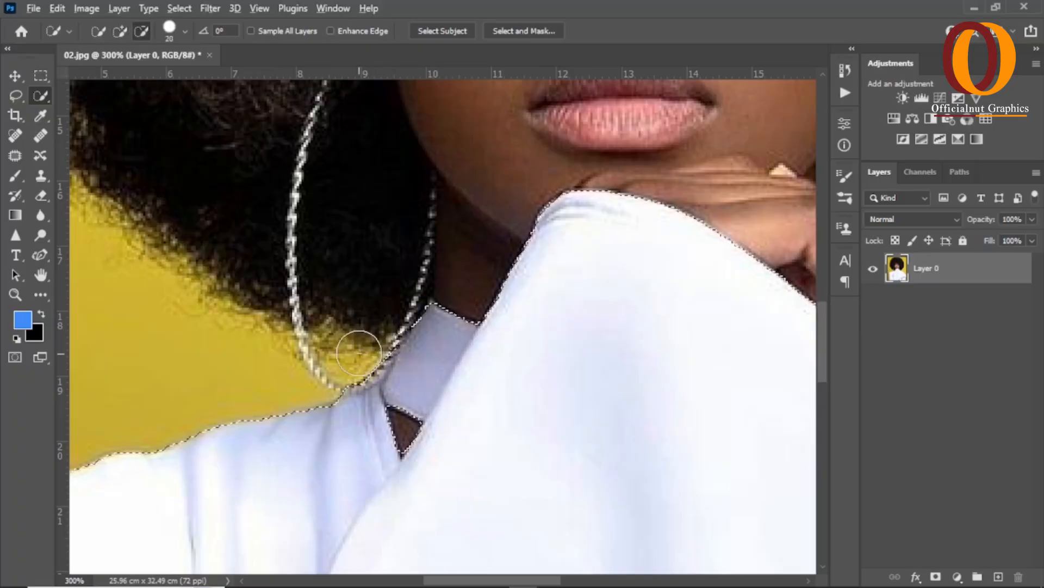
pyautogui.moveTo(371, 358); pyautogui.dragTo(356, 369)
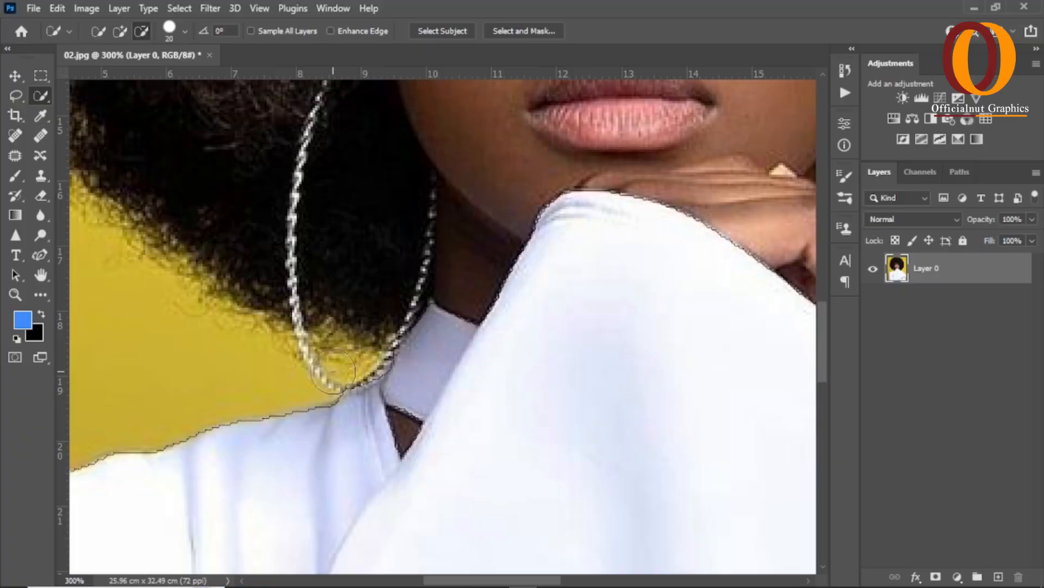
# Check the selection edge along the hand and shoulder, and copy the selected garment onto a new layer
pyautogui.moveTo(652, 369); pyautogui.dragTo(231, 225)
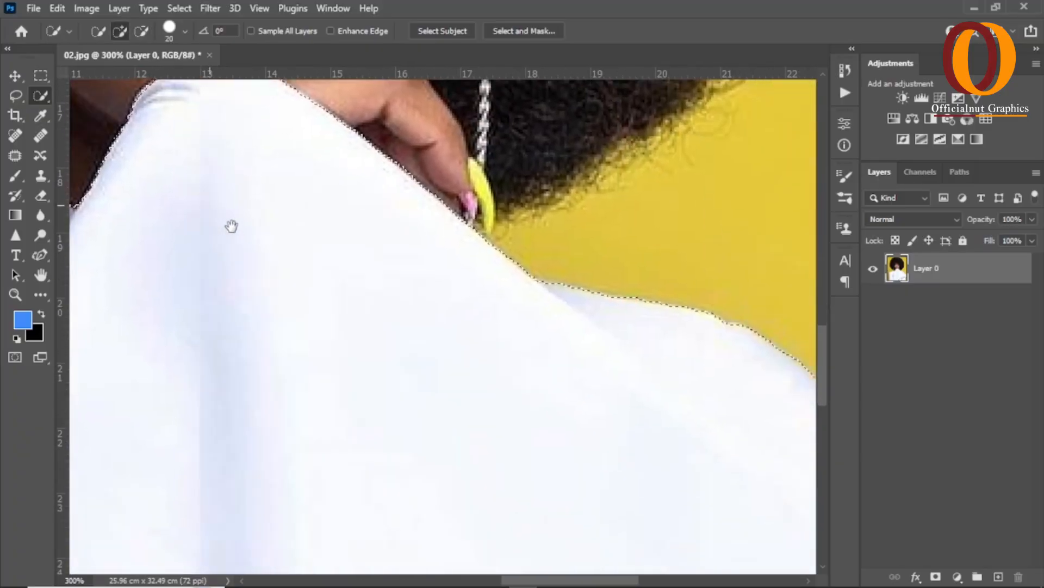
pyautogui.moveTo(468, 338)
pyautogui.mouseDown()
pyautogui.moveTo(419, 328)
pyautogui.moveTo(341, 266)
pyautogui.moveTo(341, 225)
pyautogui.mouseUp()
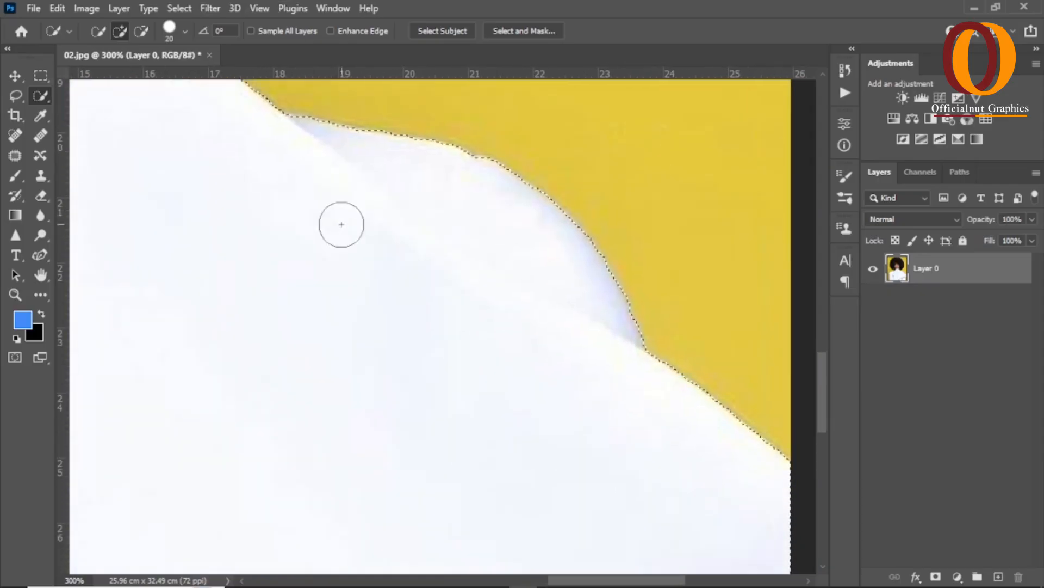
pyautogui.hotkey('ctrl', '-')
pyautogui.hotkey('ctrl', '-')
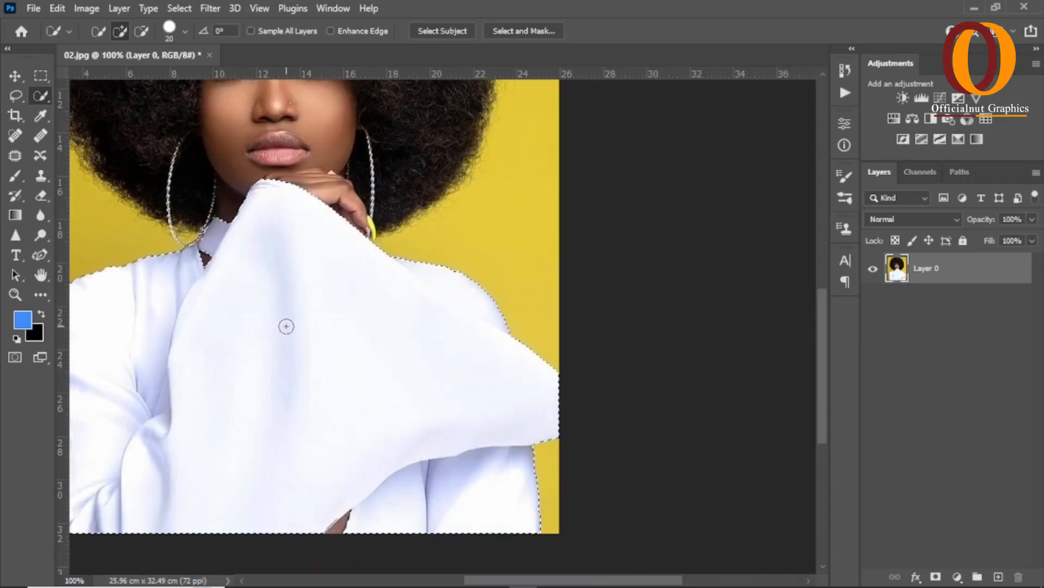
pyautogui.moveTo(277, 341); pyautogui.dragTo(427, 353)
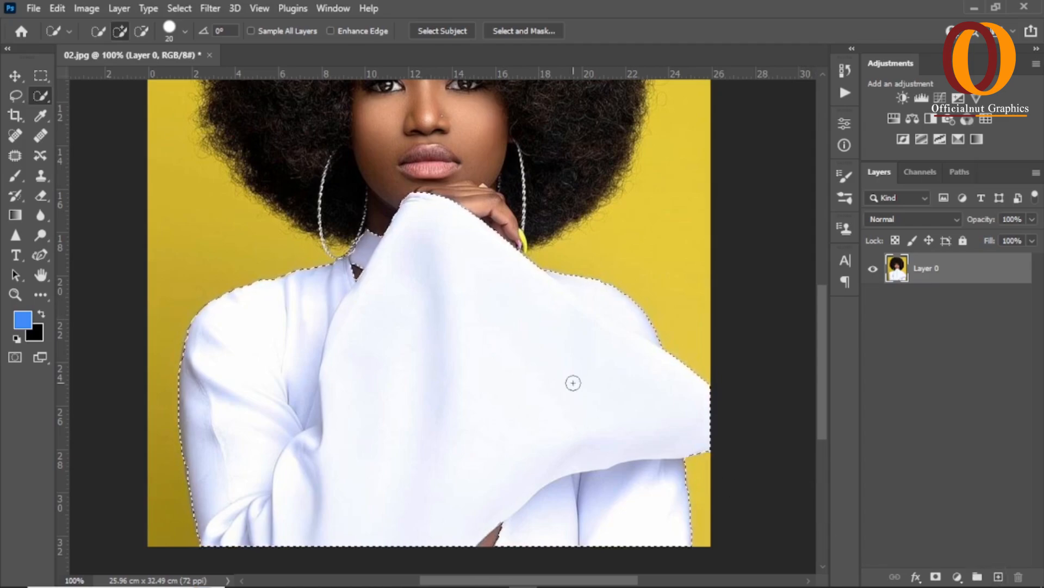
pyautogui.rightClick(481, 365)
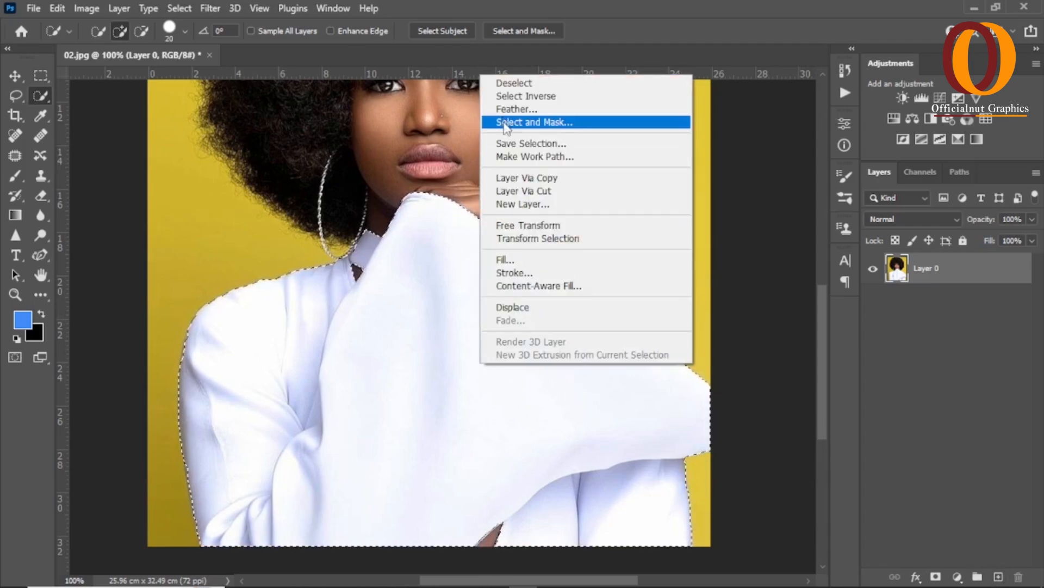
pyautogui.click(520, 178)
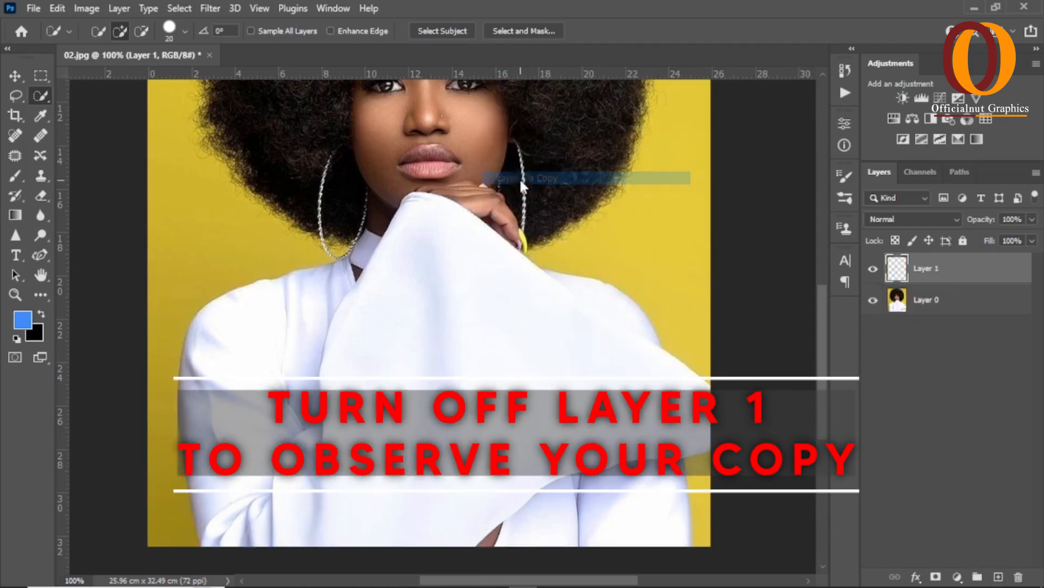
# Hide and show Layer 0 to inspect the garment copy, and convert Layer 1 to a smart object
pyautogui.click(873, 300)
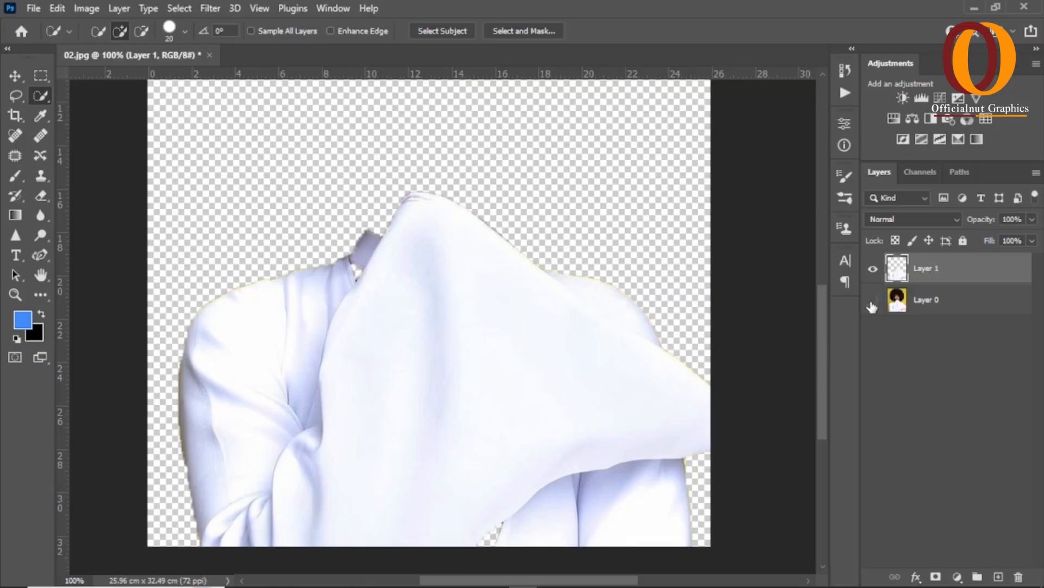
pyautogui.click(872, 301)
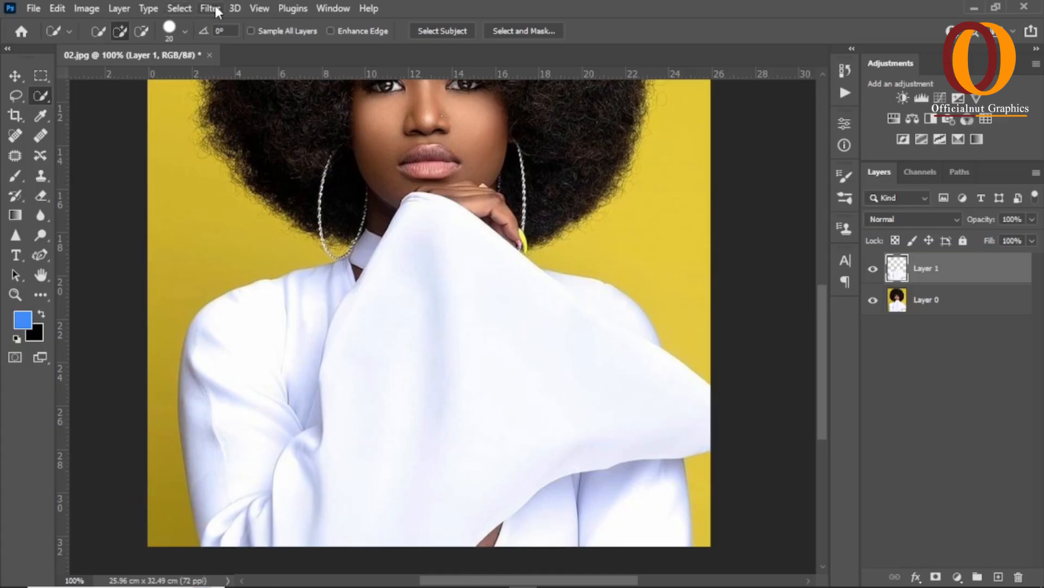
pyautogui.rightClick(954, 263)
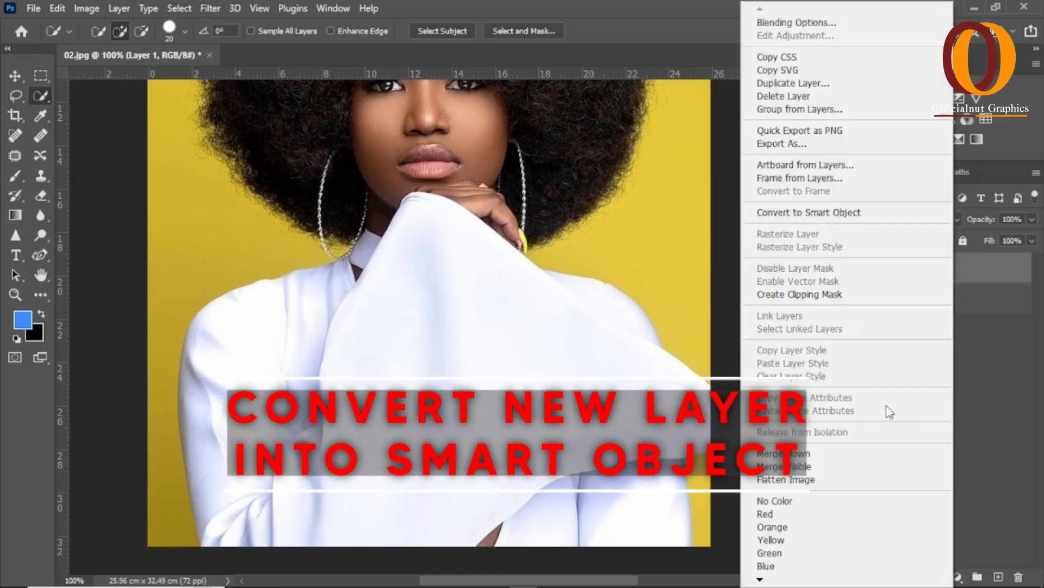
pyautogui.click(842, 213)
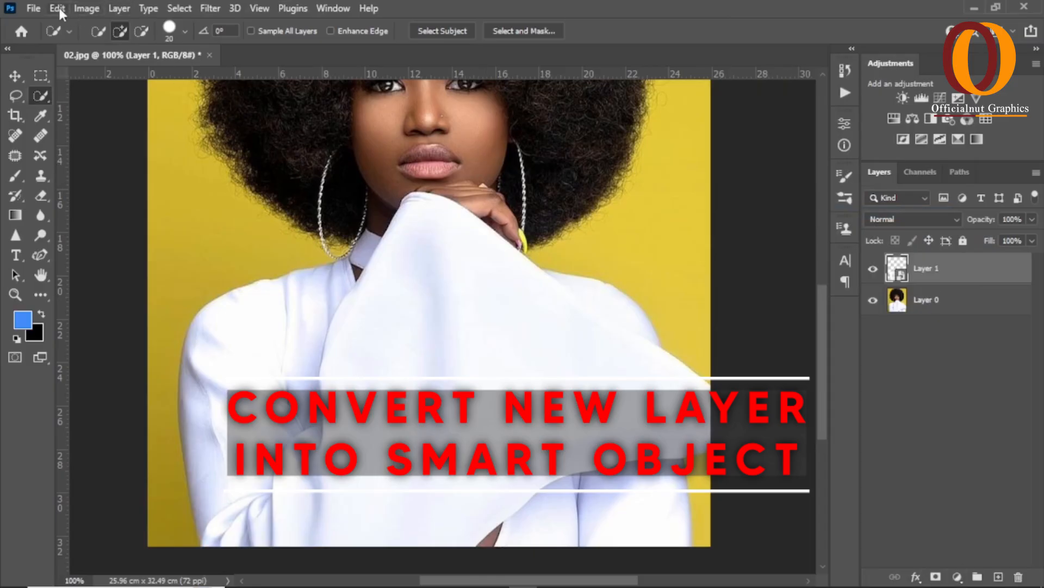
# Darken the garment on Layer 1 with Curves, placing one point at input 128, output 32 and another at input 211, and compare the preview
pyautogui.click(82, 8)
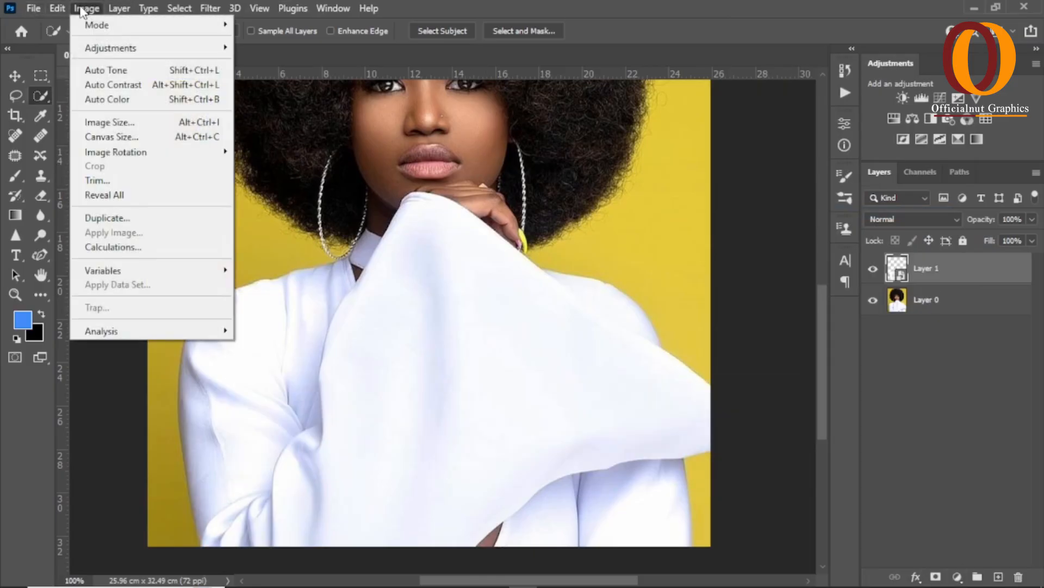
pyautogui.moveTo(198, 48)
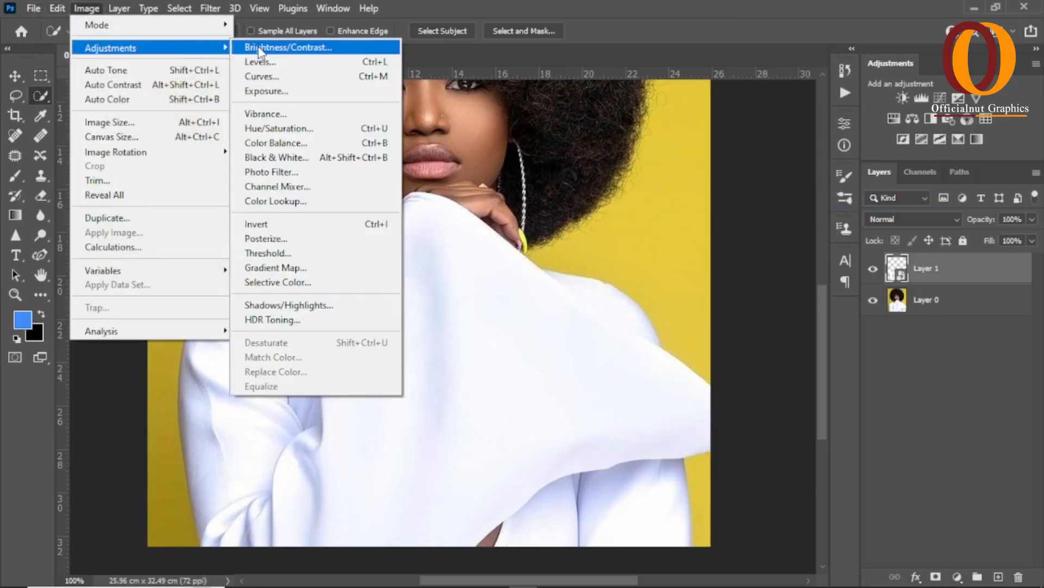
pyautogui.click(290, 77)
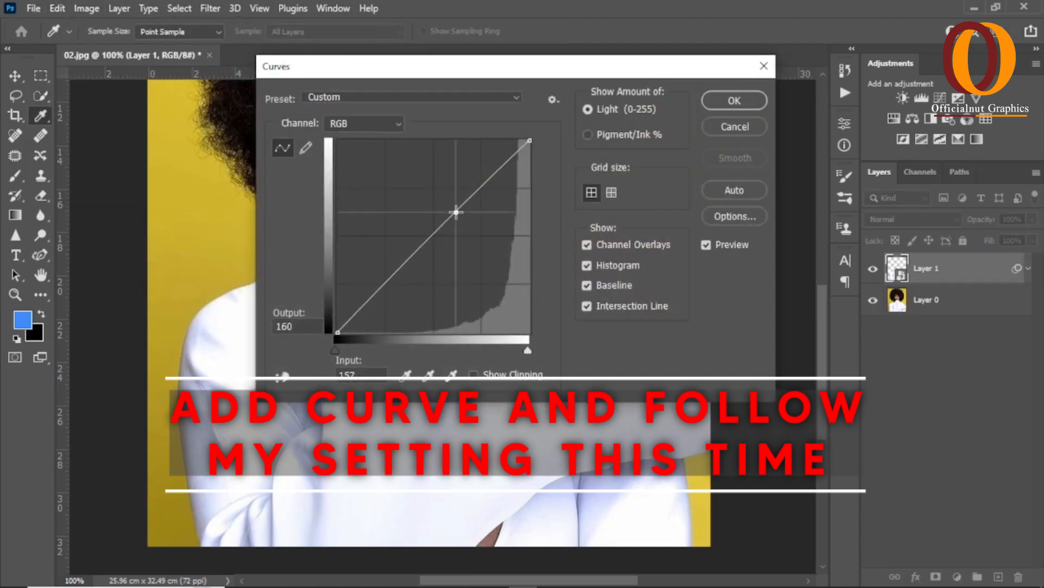
pyautogui.moveTo(457, 212); pyautogui.dragTo(494, 235)
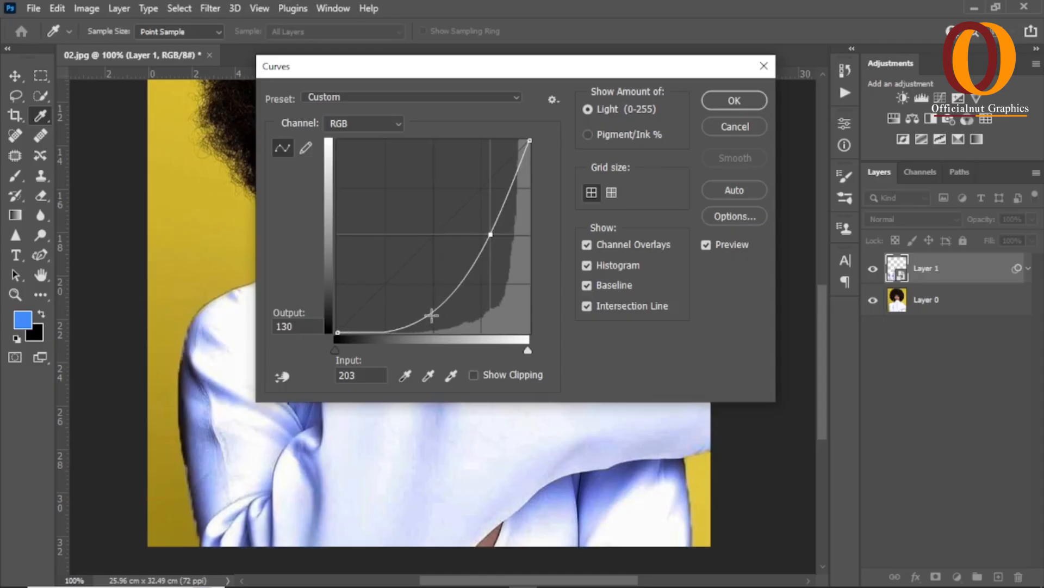
pyautogui.moveTo(431, 315)
pyautogui.mouseDown()
pyautogui.moveTo(465, 294)
pyautogui.moveTo(434, 308)
pyautogui.mouseUp()
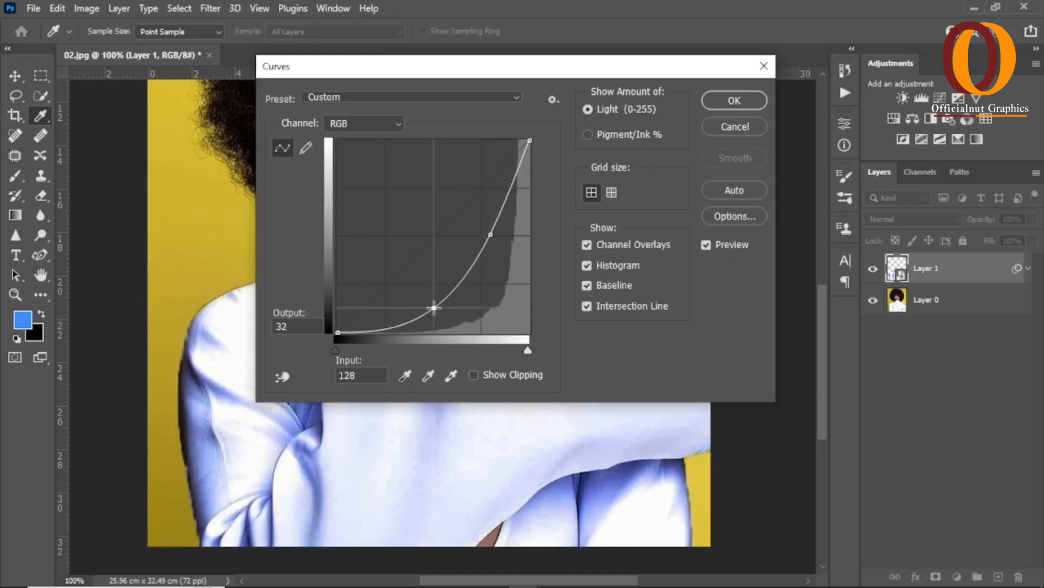
pyautogui.moveTo(489, 234); pyautogui.dragTo(496, 222)
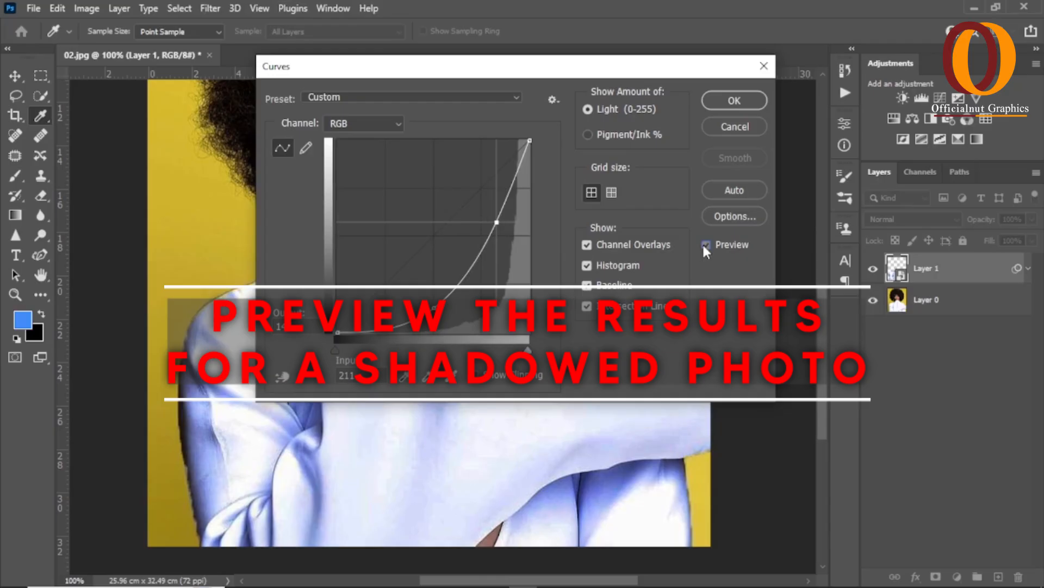
pyautogui.click(705, 245)
pyautogui.click(705, 245)
pyautogui.click(742, 101)
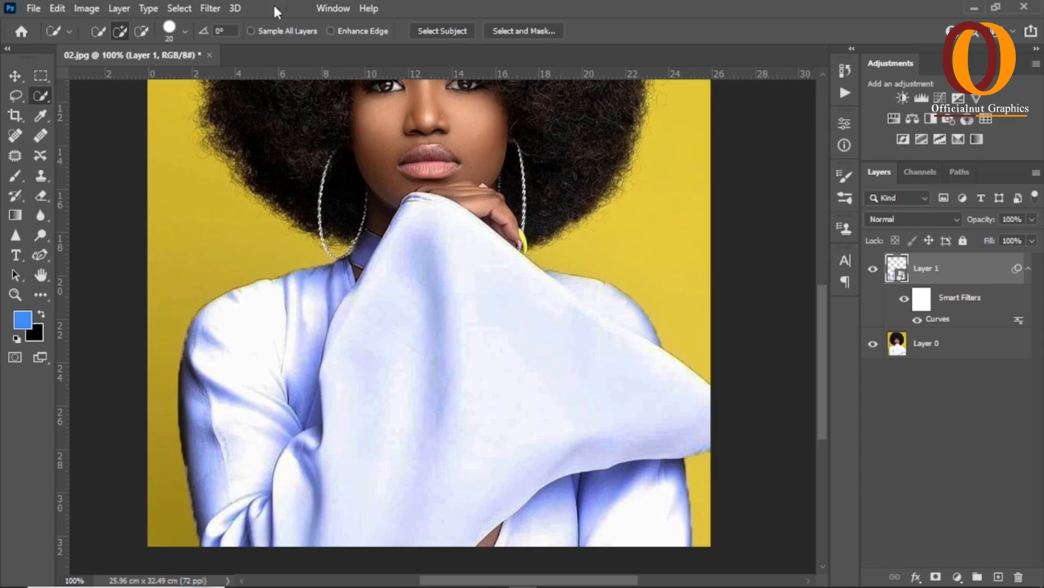
# Apply a Gaussian Blur with a radius of 2 pixels to the garment smart object on Layer 1
pyautogui.click(218, 7)
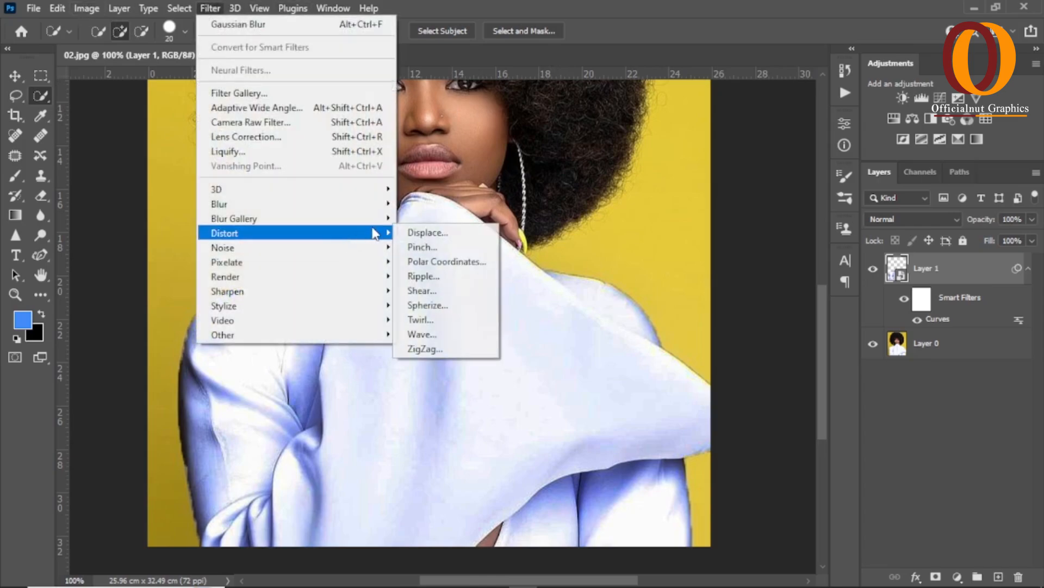
pyautogui.moveTo(381, 203)
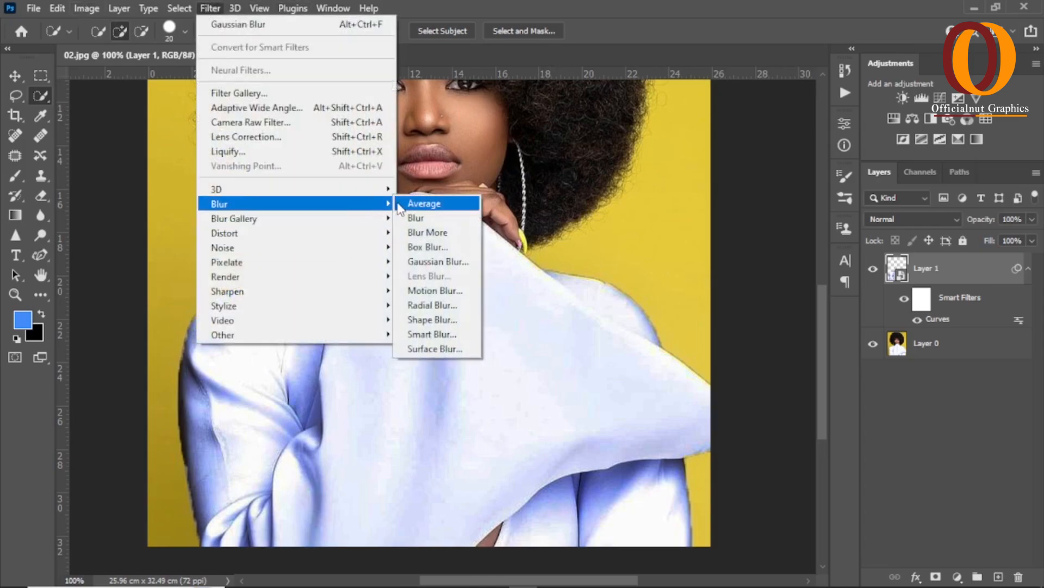
pyautogui.click(427, 261)
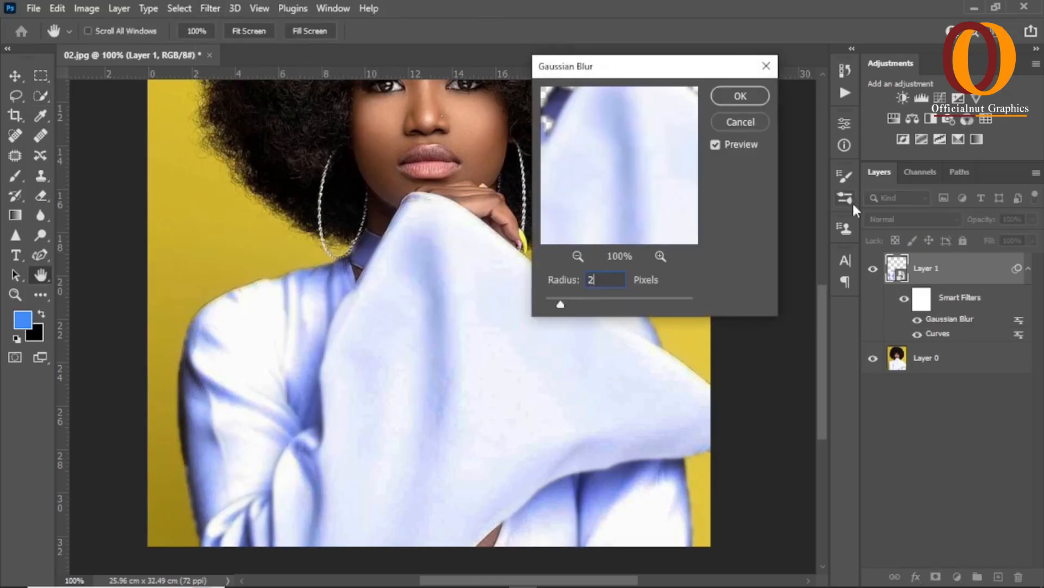
pyautogui.click(749, 93)
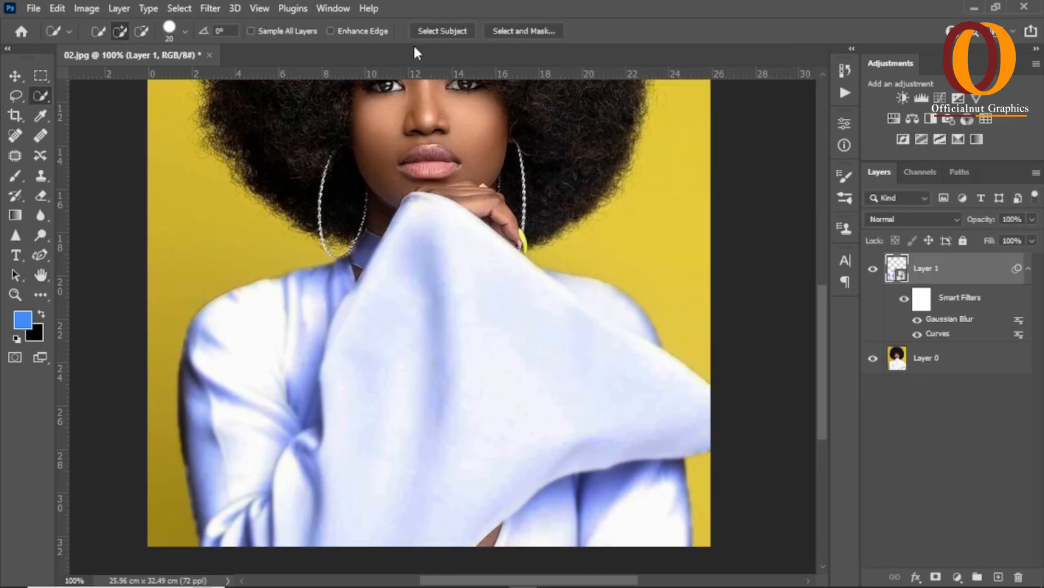
# Save the document in Photoshop format as displacement in the YOUTUBE folder
pyautogui.click(33, 8)
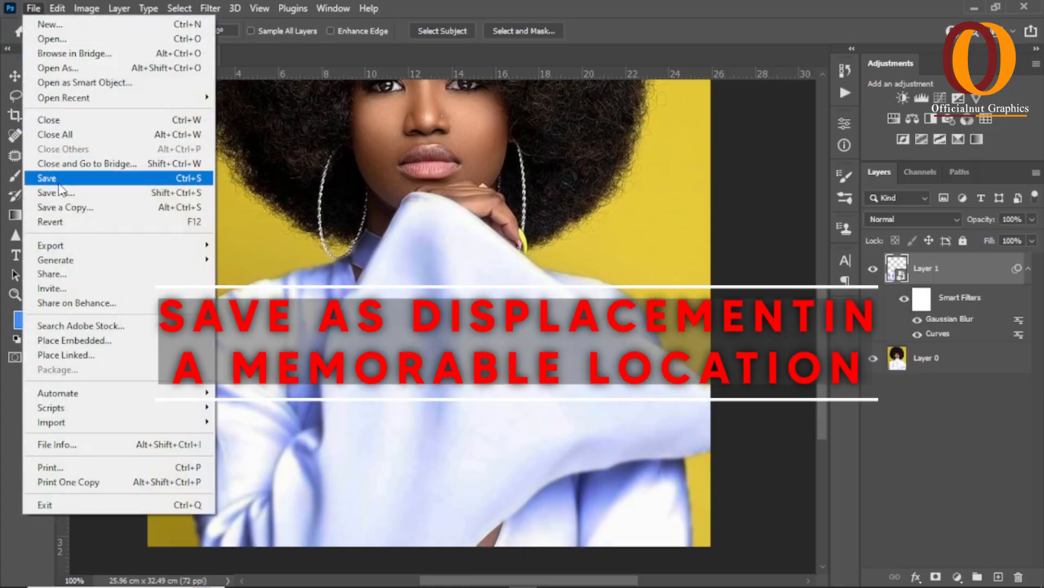
pyautogui.click(61, 192)
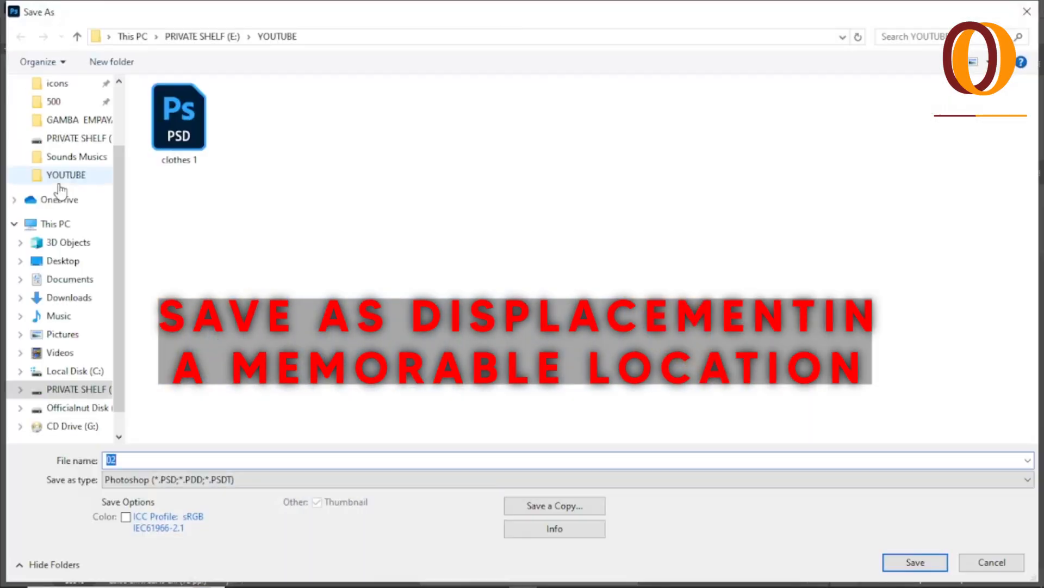
pyautogui.doubleClick(253, 461)
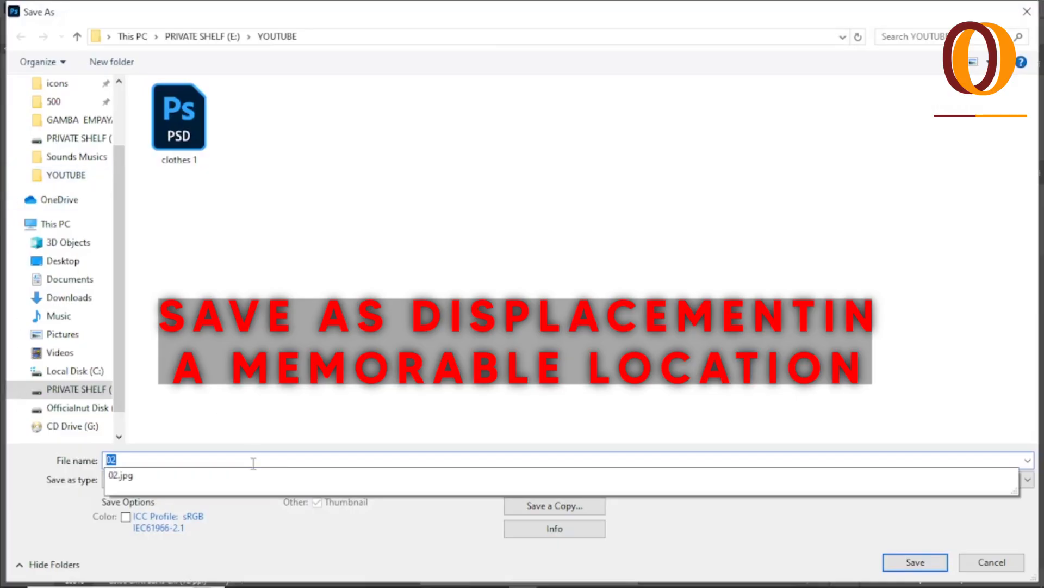
pyautogui.write('dis')
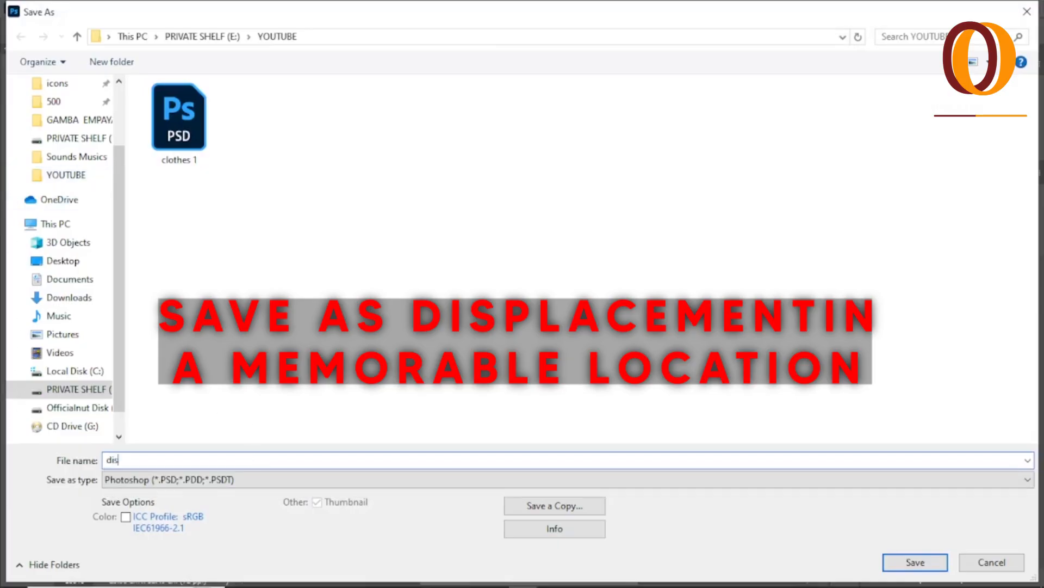
pyautogui.write('placem')
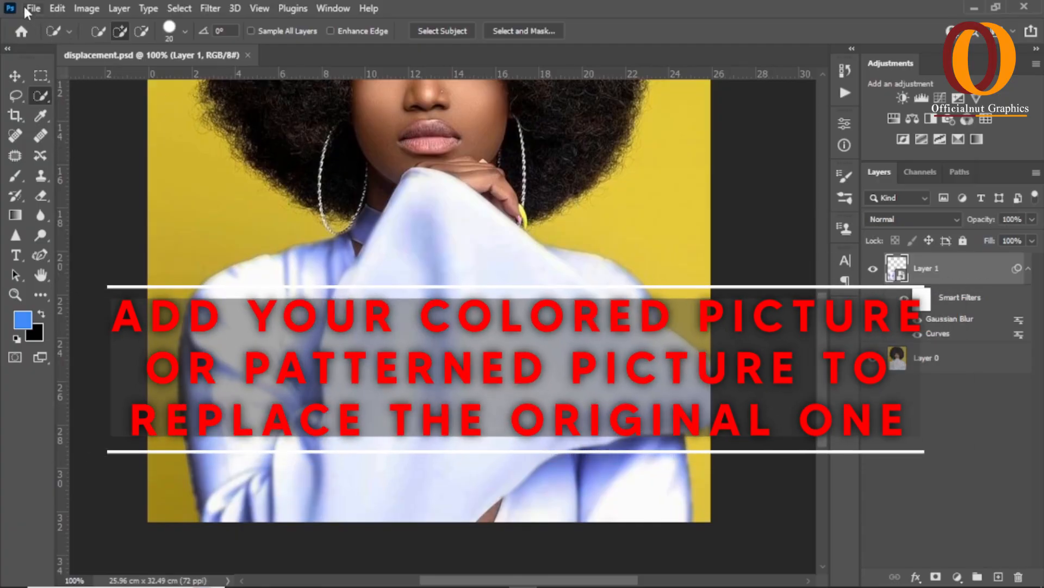
# Place the flower-field picture 29669fa1d630aa3aec527e9ea921f474 from the YOUTUBE folder as an embedded layer above Layer 1
pyautogui.click(35, 6)
pyautogui.click(109, 341)
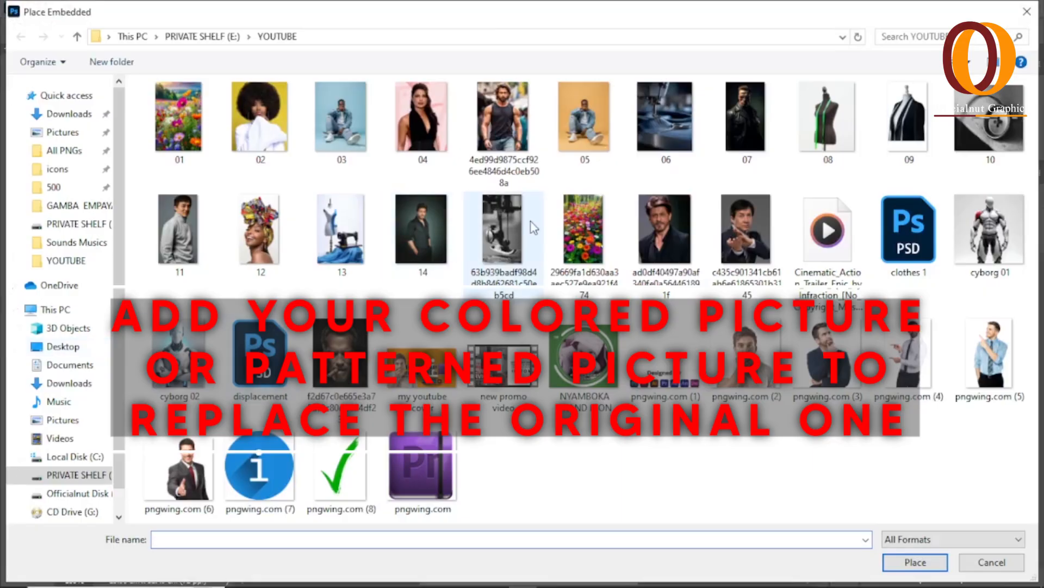
pyautogui.click(586, 243)
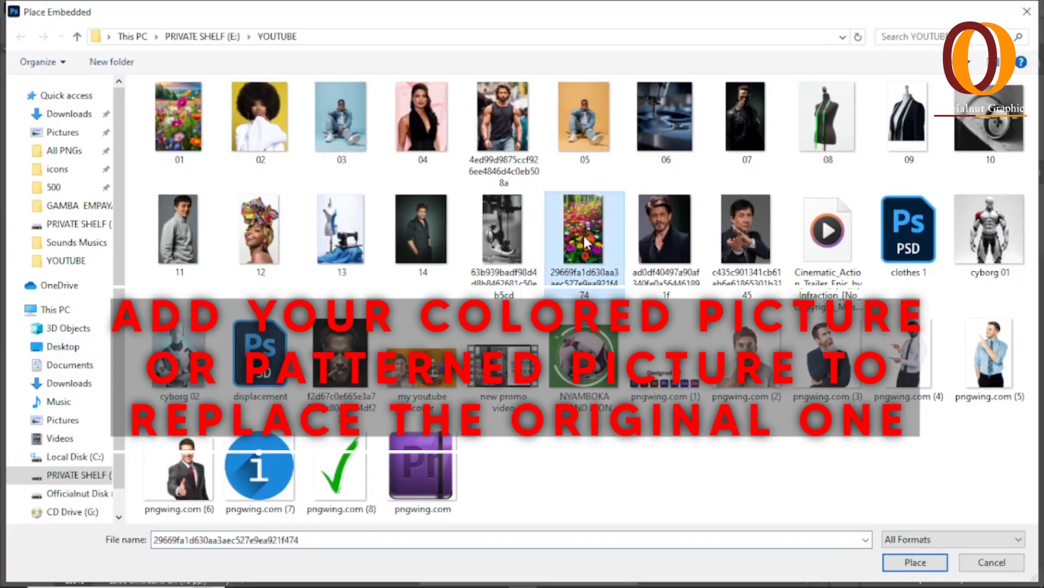
pyautogui.click(910, 561)
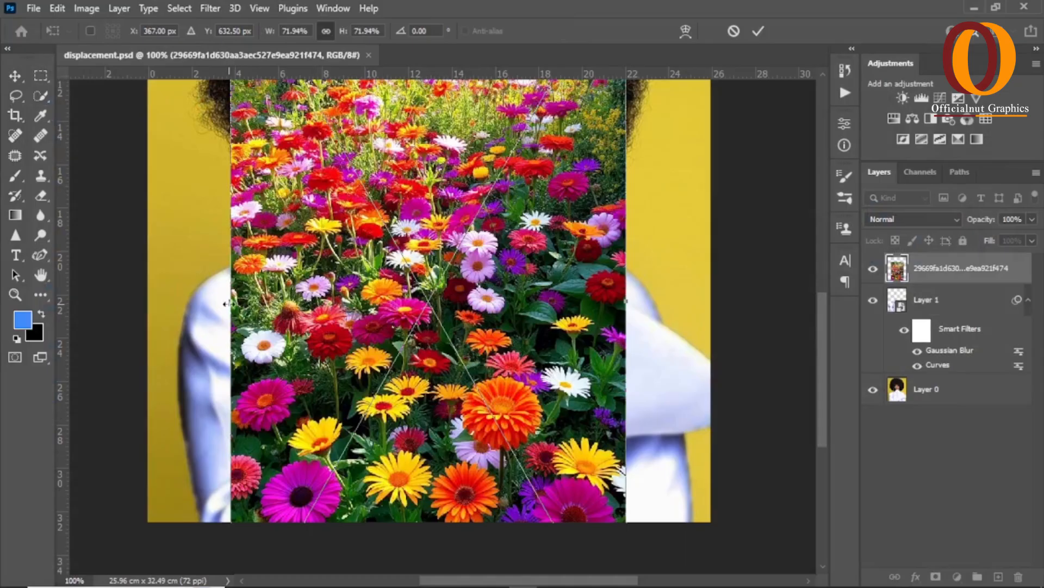
# Scale the placed flower picture to 97.50% so it spans the garment, and clip it to Layer 1 with a clipping mask
pyautogui.moveTo(230, 301); pyautogui.dragTo(174, 304)
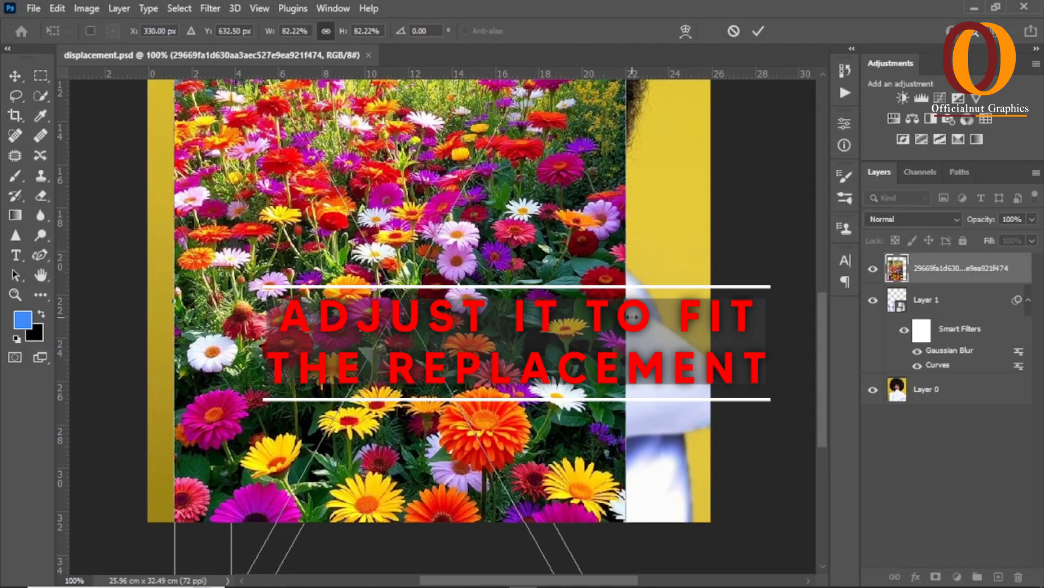
pyautogui.moveTo(627, 305); pyautogui.dragTo(711, 306)
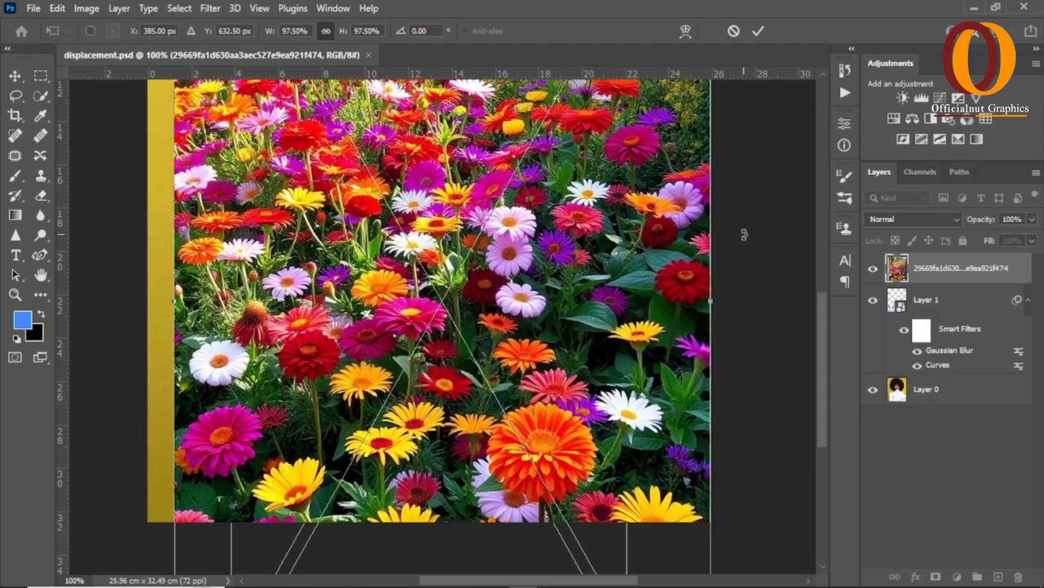
pyautogui.click(758, 31)
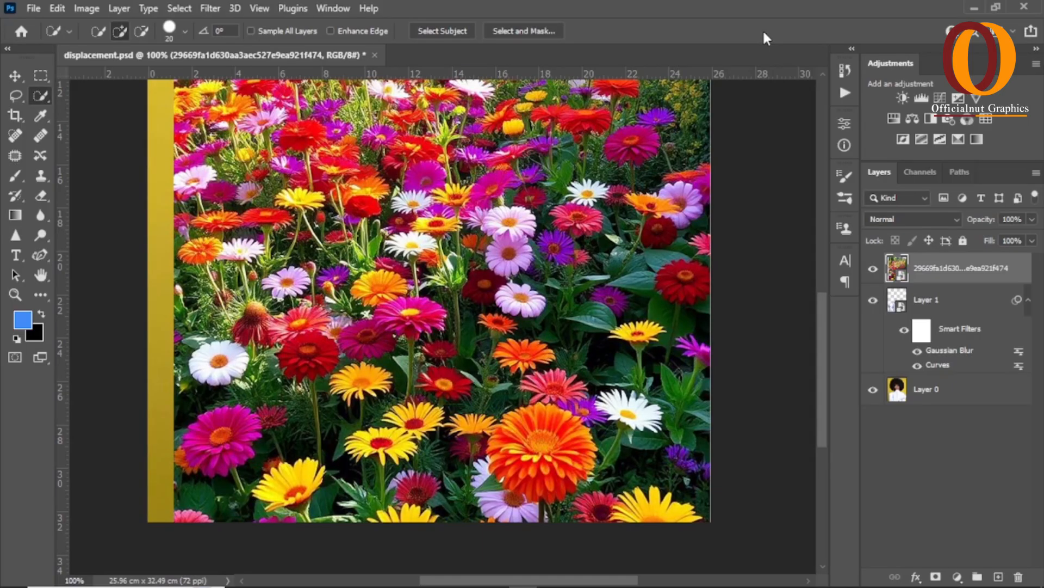
pyautogui.rightClick(928, 272)
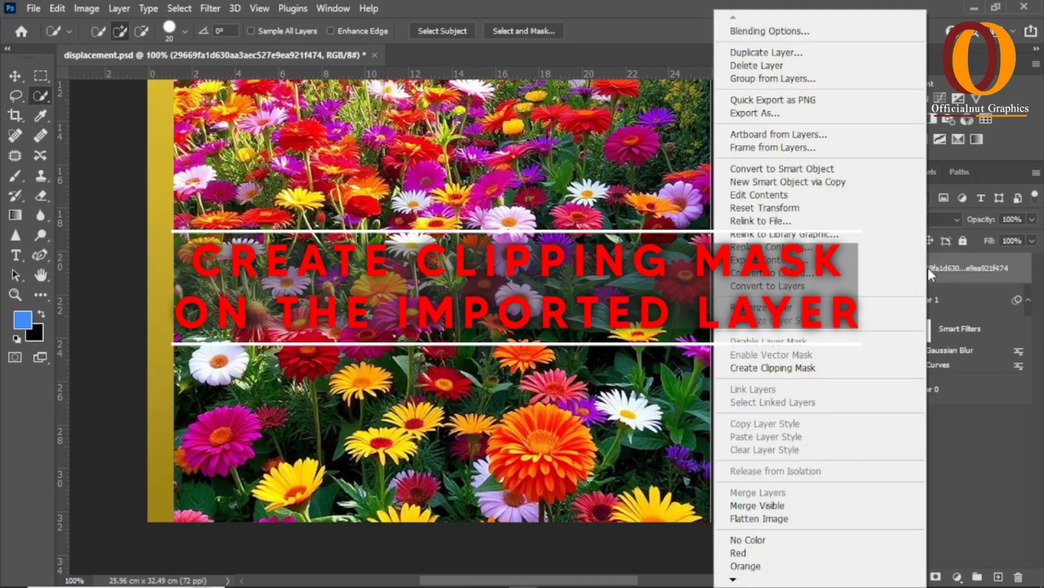
pyautogui.click(758, 370)
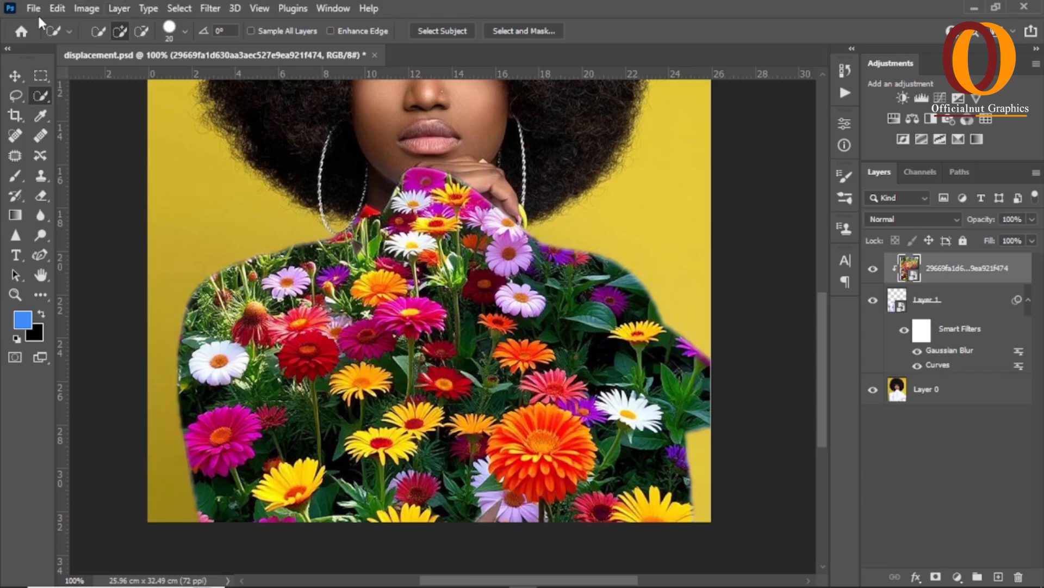
# Apply the Displace filter to the flower layer with both scales at 10 and Tile, using displacement.psd as the displacement map
pyautogui.click(211, 9)
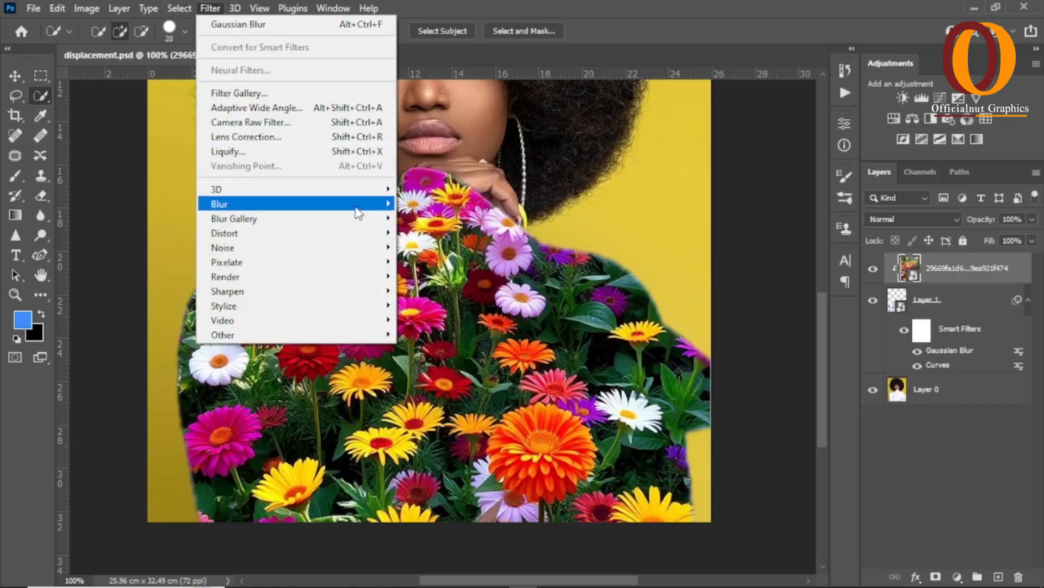
pyautogui.moveTo(270, 266)
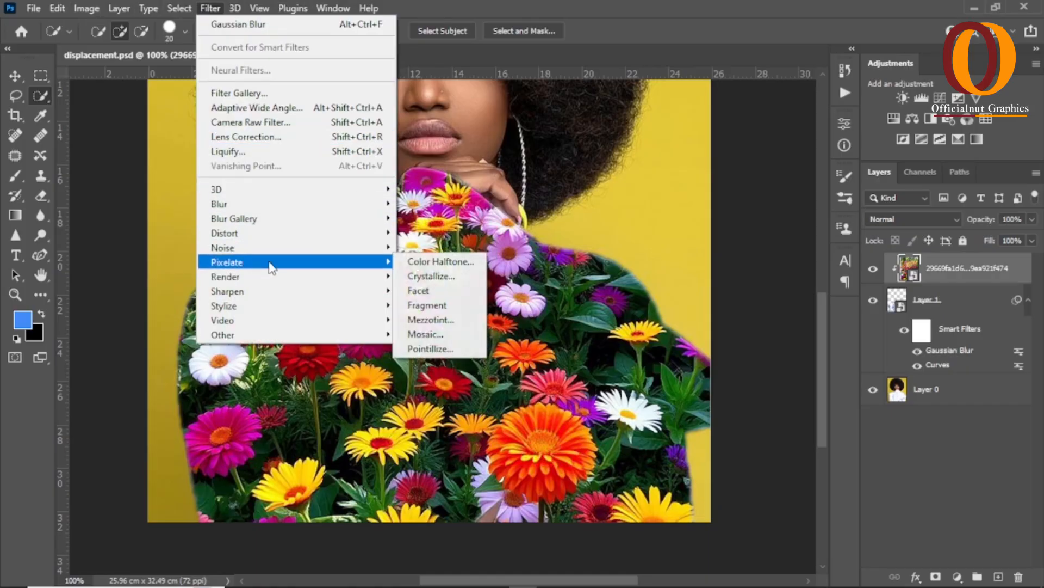
pyautogui.moveTo(343, 233)
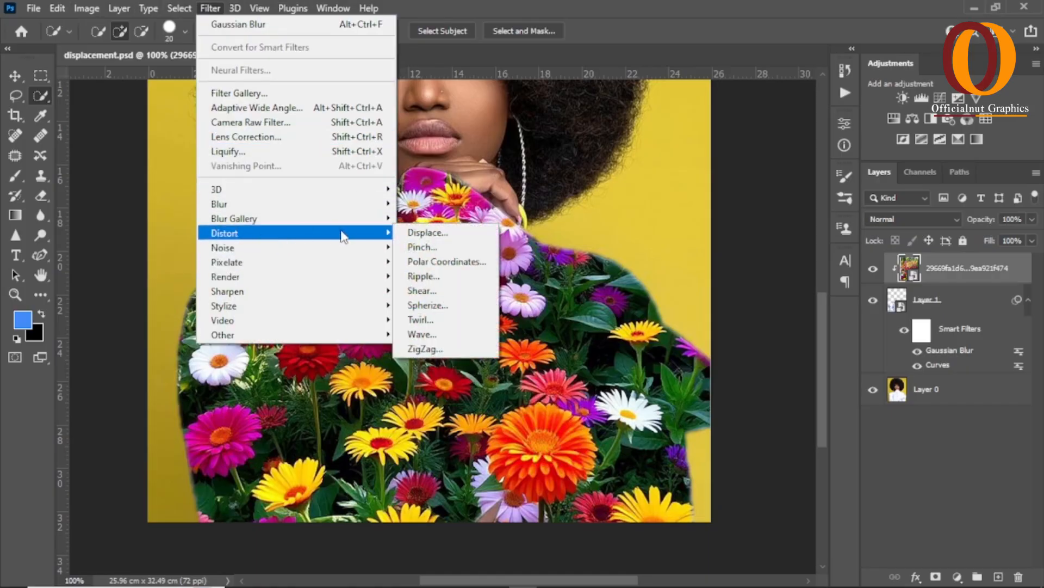
pyautogui.click(425, 233)
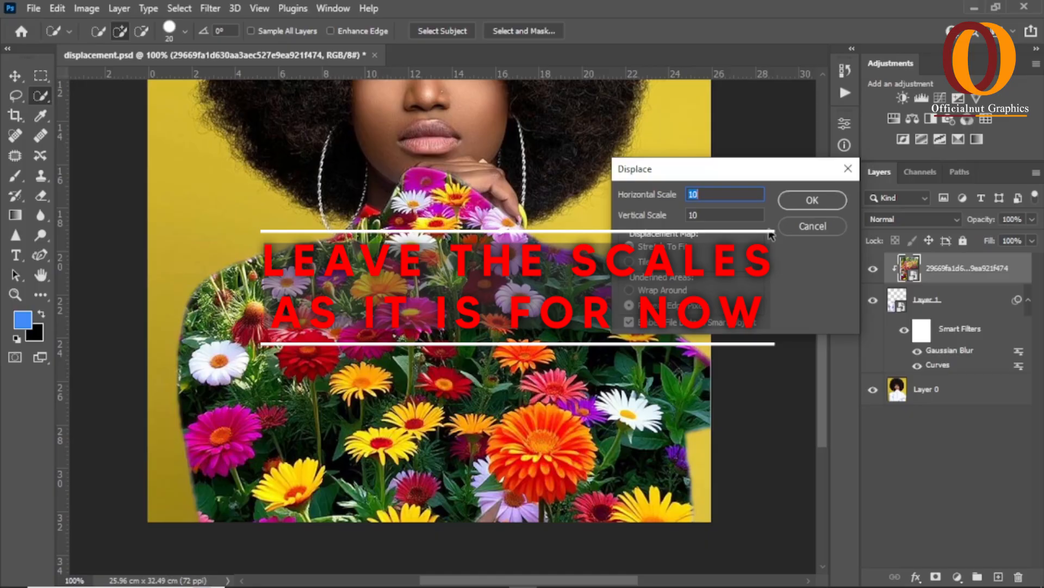
pyautogui.click(629, 261)
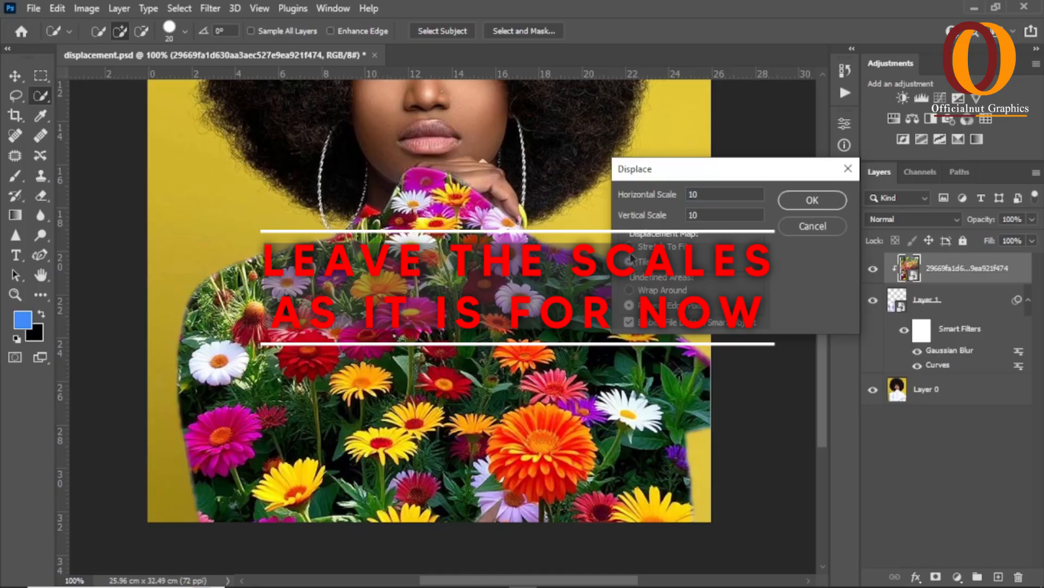
pyautogui.click(811, 199)
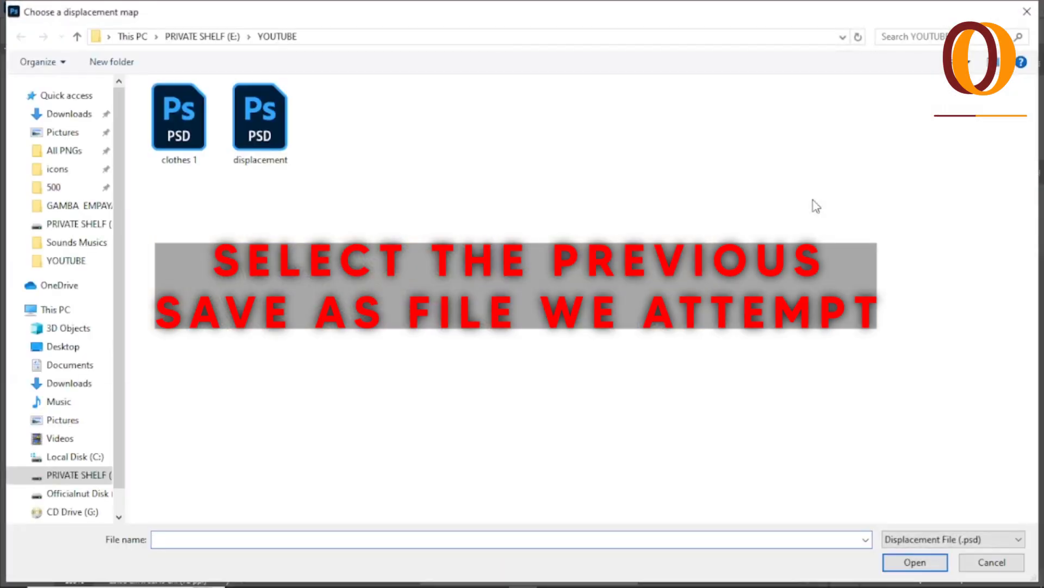
pyautogui.click(277, 143)
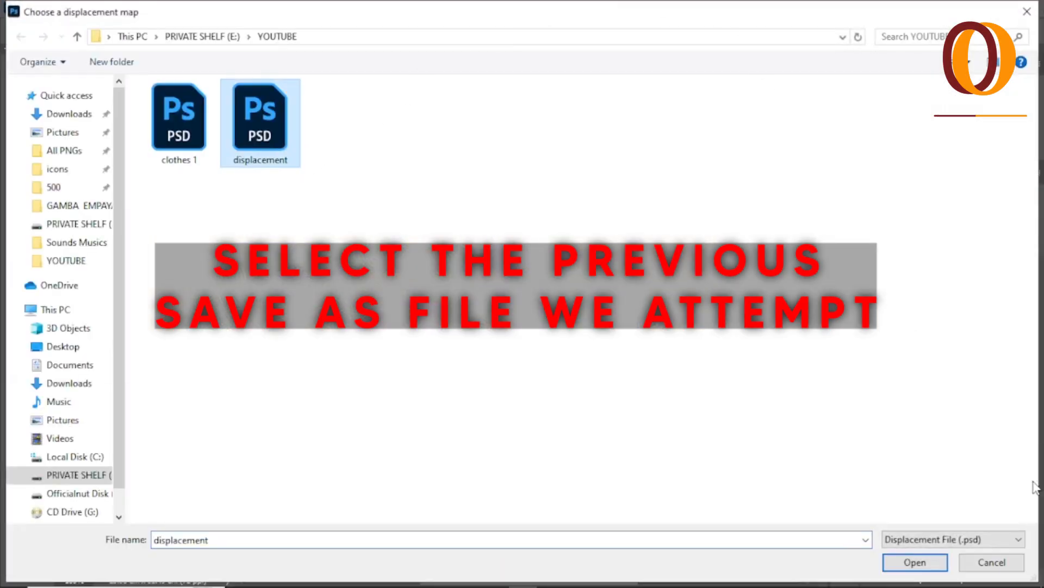
pyautogui.click(915, 562)
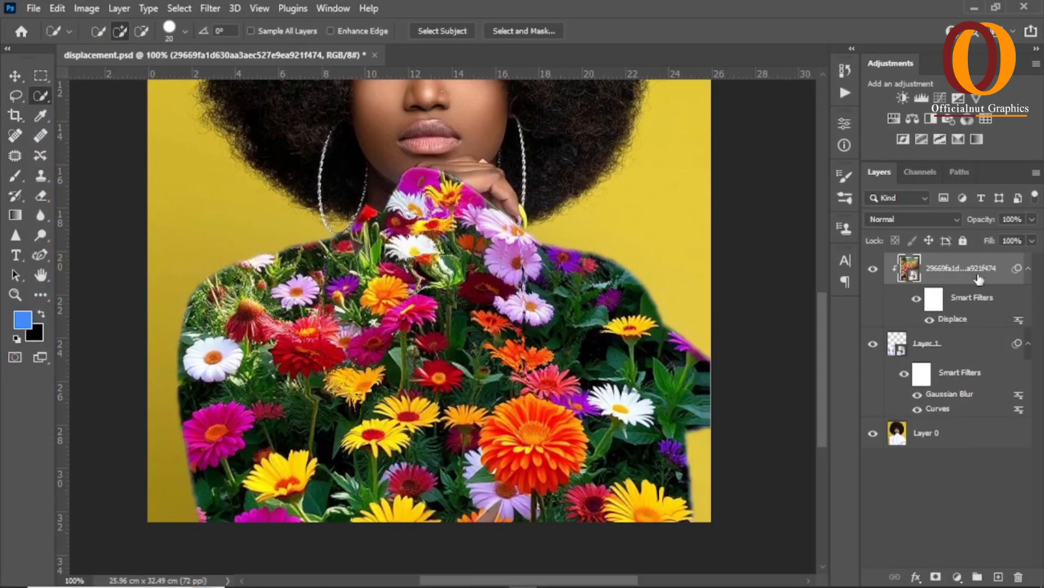
# Set the flower layer's Displace filter to blend in Multiply mode at 100% opacity
pyautogui.doubleClick(1019, 320)
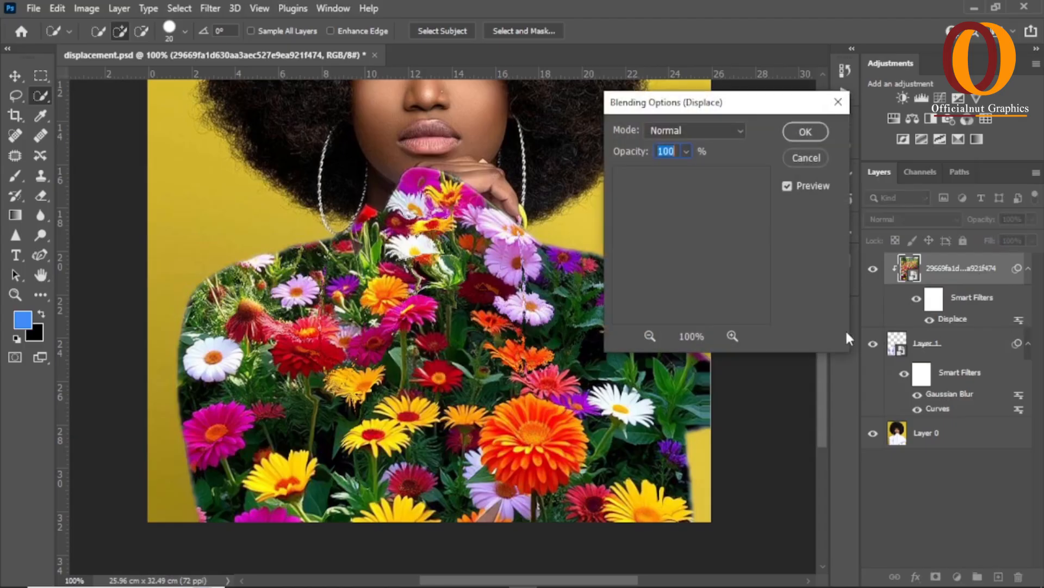
pyautogui.click(743, 132)
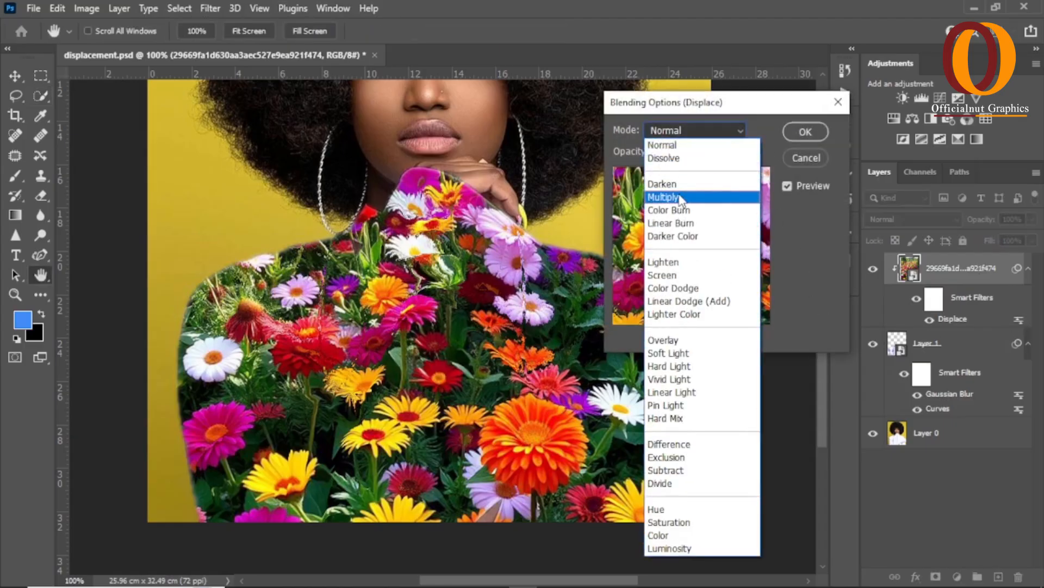
pyautogui.click(680, 199)
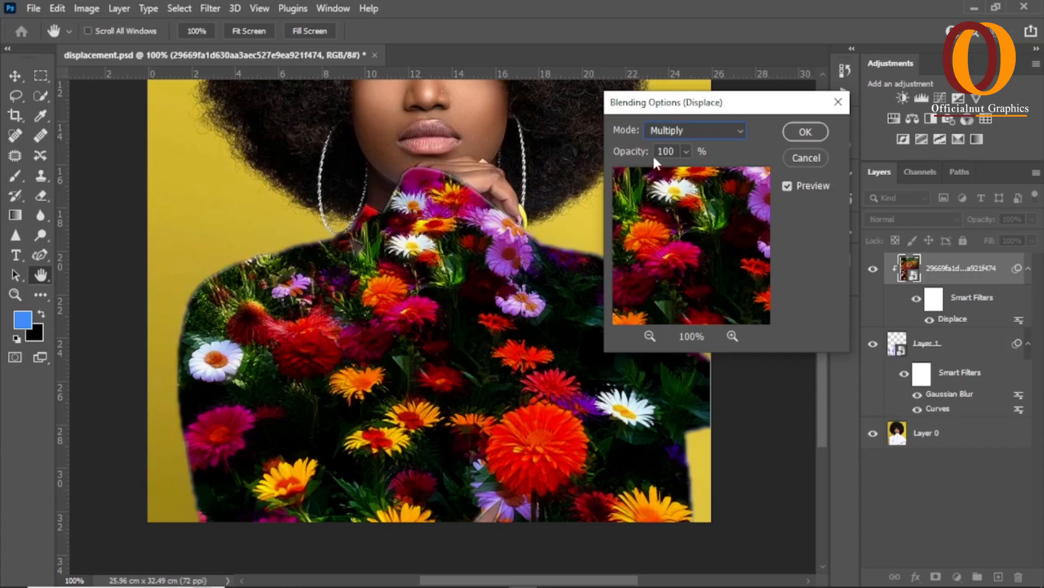
pyautogui.moveTo(647, 156); pyautogui.dragTo(628, 158)
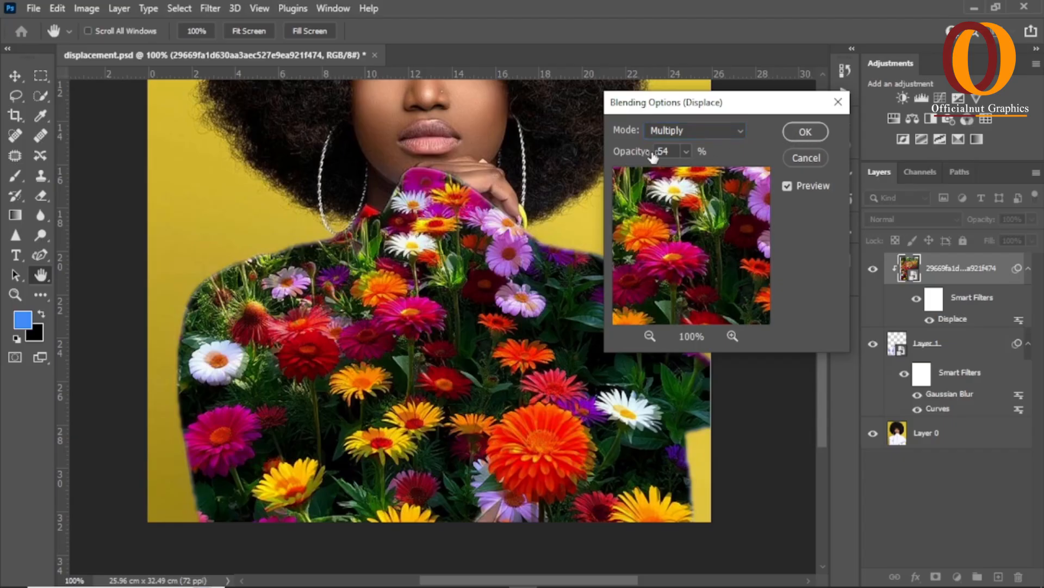
pyautogui.moveTo(643, 158); pyautogui.dragTo(740, 158)
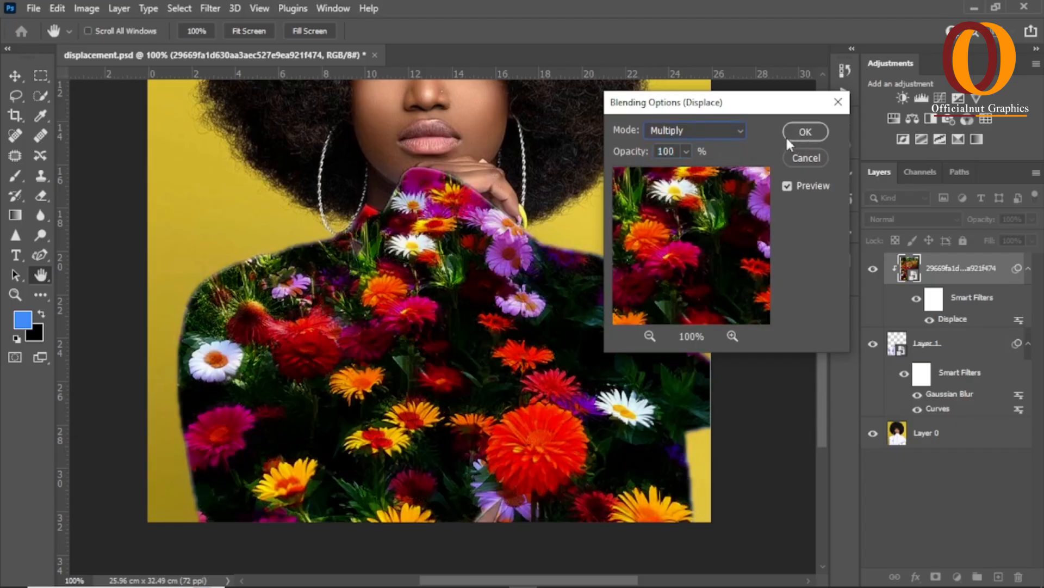
pyautogui.click(796, 135)
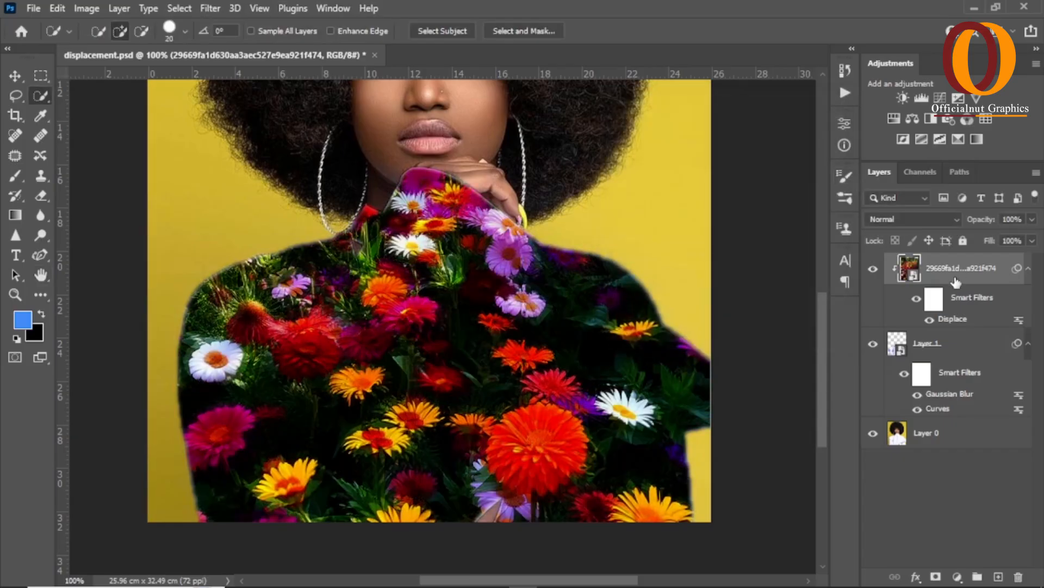
pyautogui.click(1027, 271)
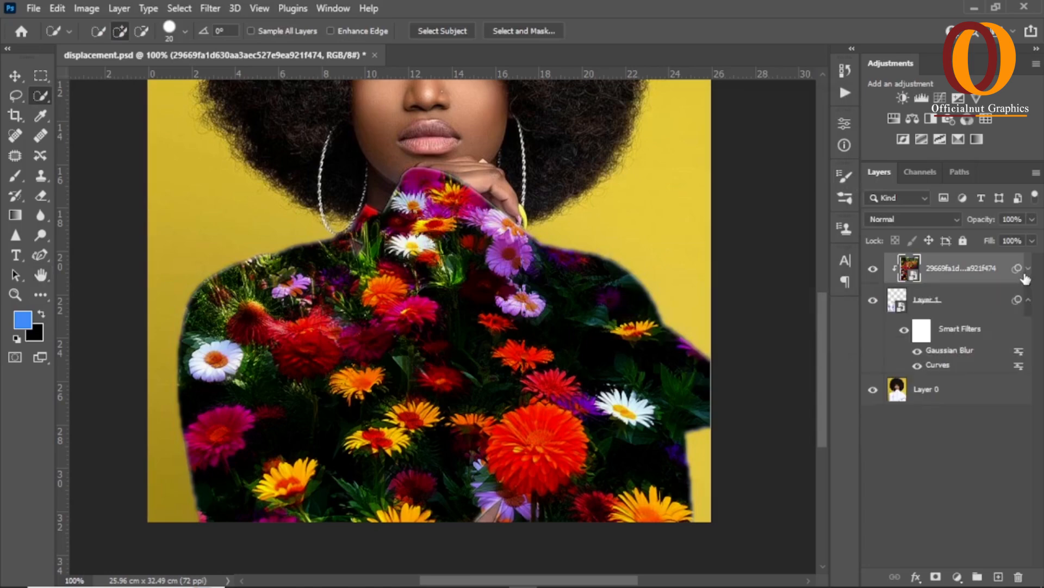
pyautogui.click(1028, 270)
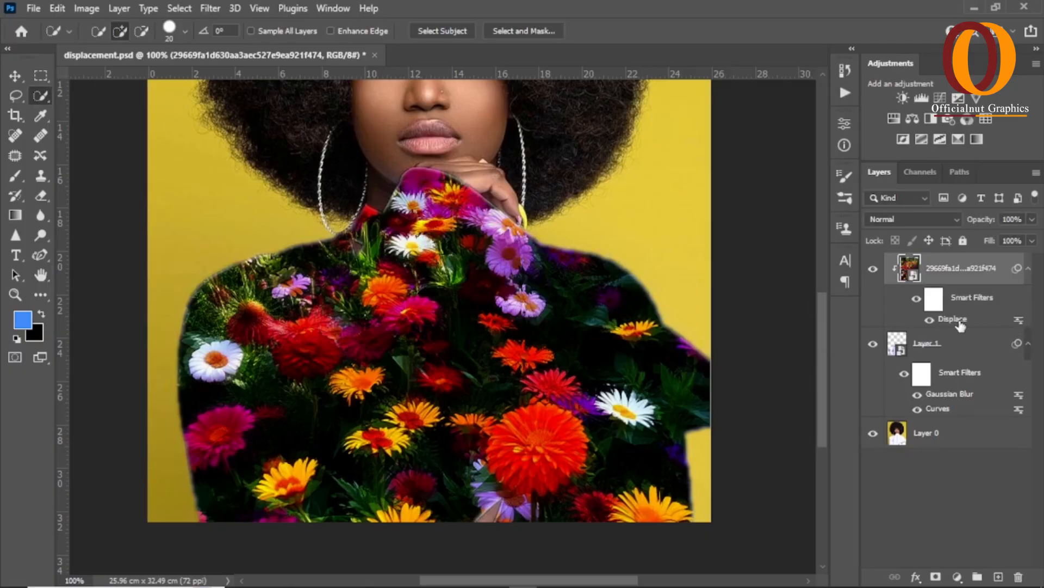
pyautogui.doubleClick(1020, 322)
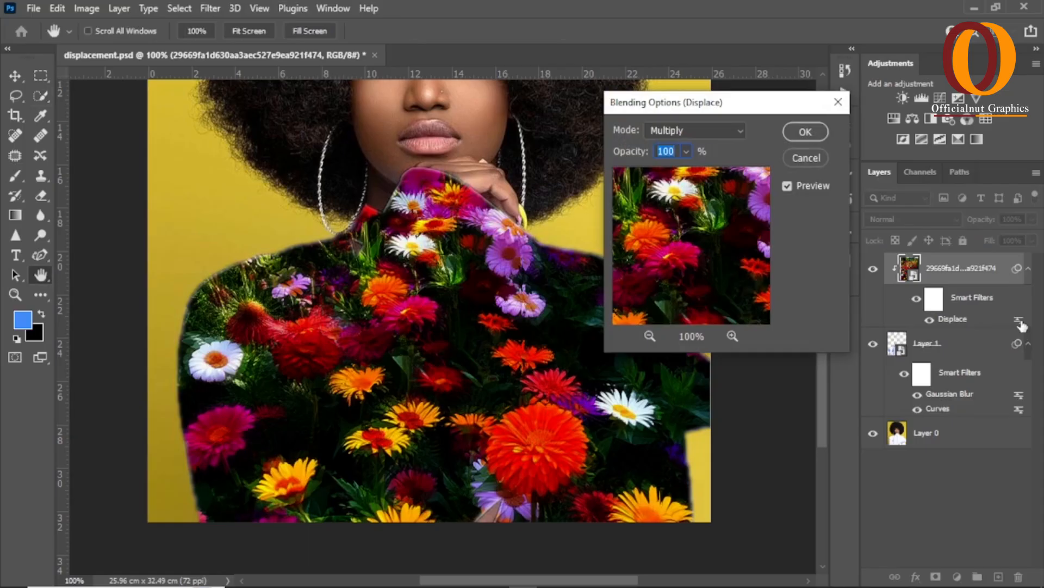
pyautogui.click(805, 132)
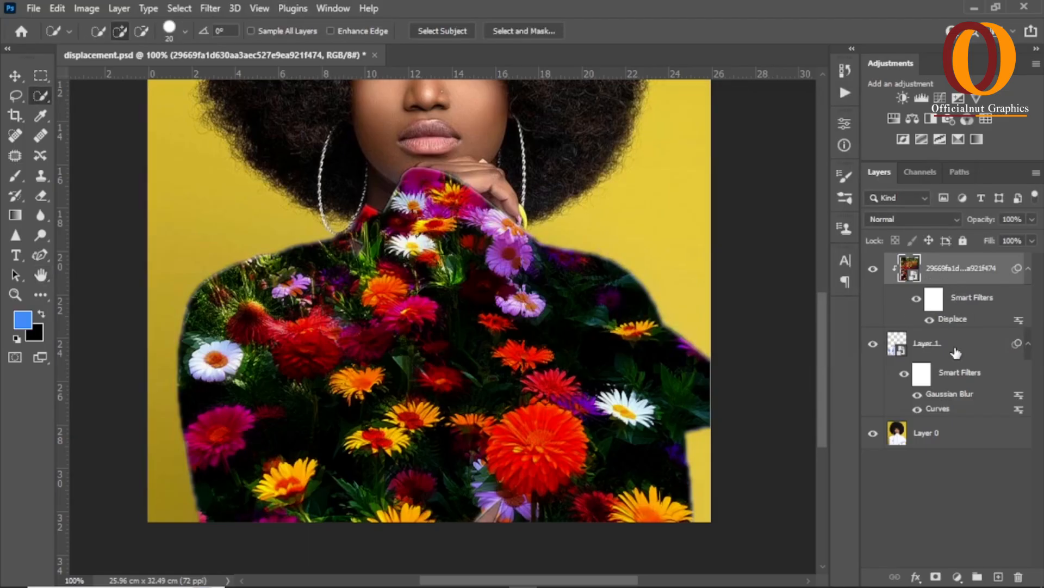
# Preview several blending modes on Layer 1, such as Color Burn, Screen and Hard Light, and set it to Multiply
pyautogui.click(956, 353)
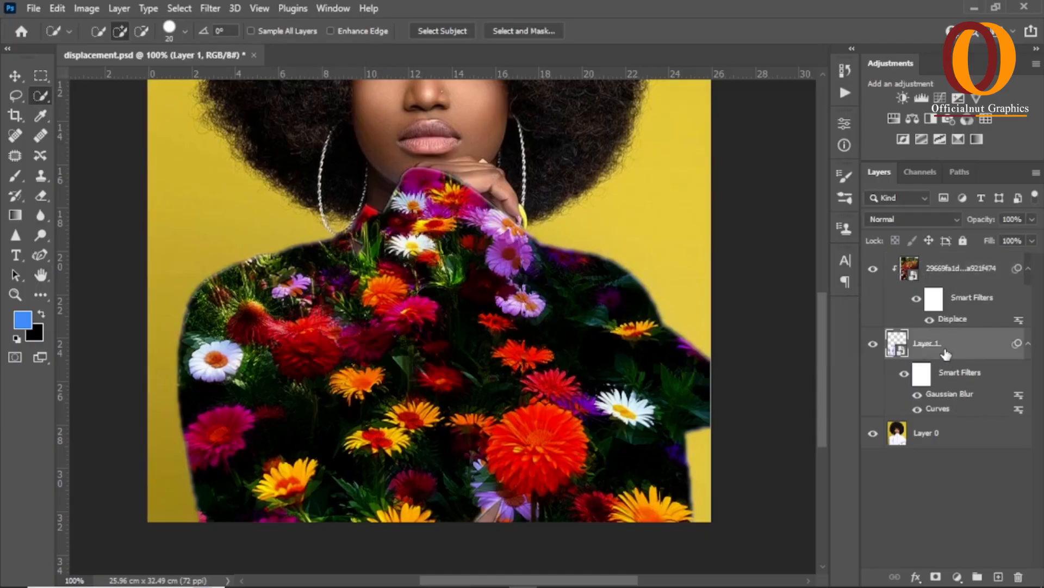
pyautogui.click(931, 218)
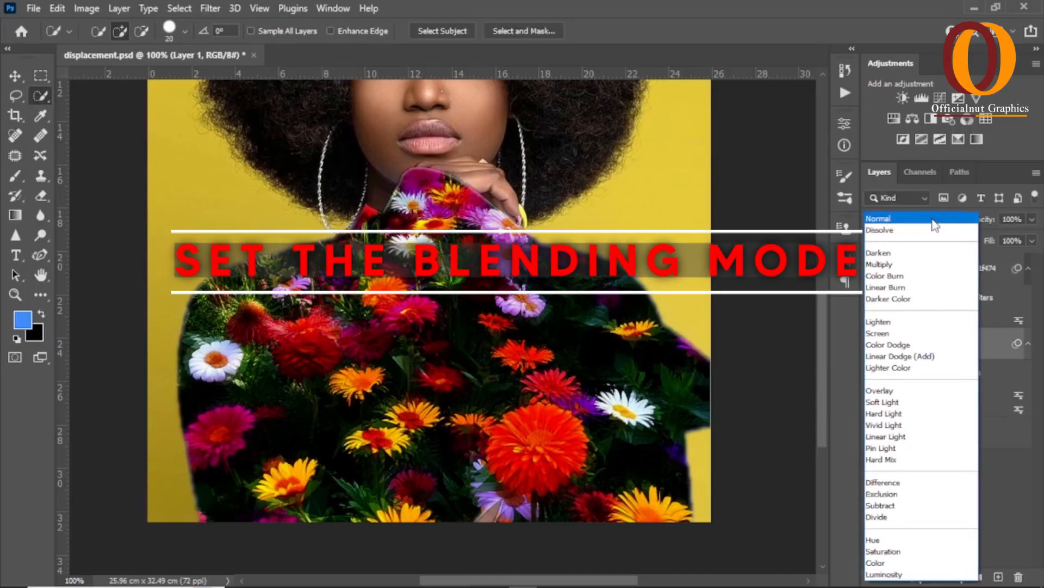
pyautogui.press('Down')
pyautogui.press('Down')
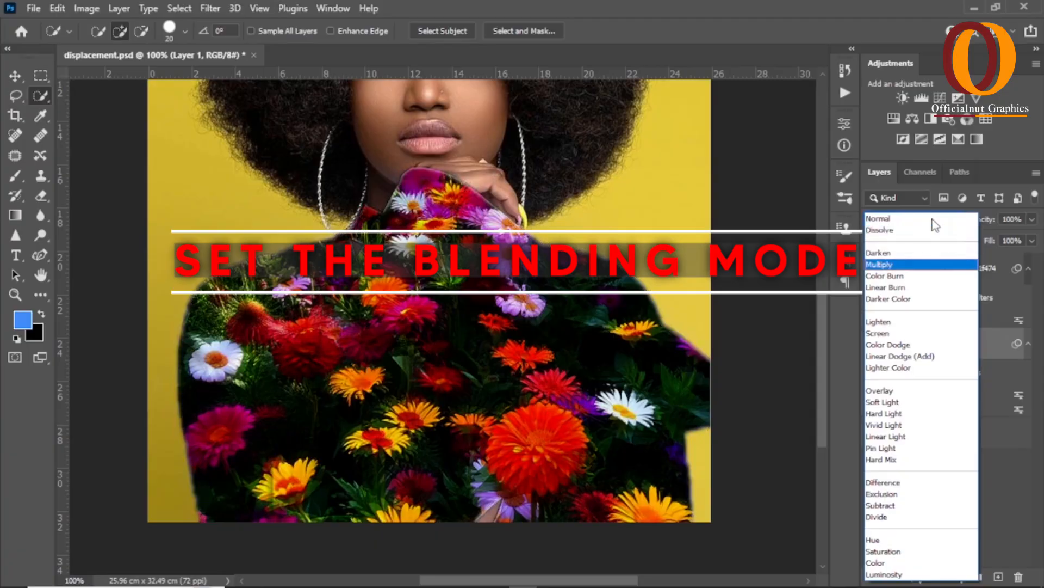
pyautogui.press('Down')
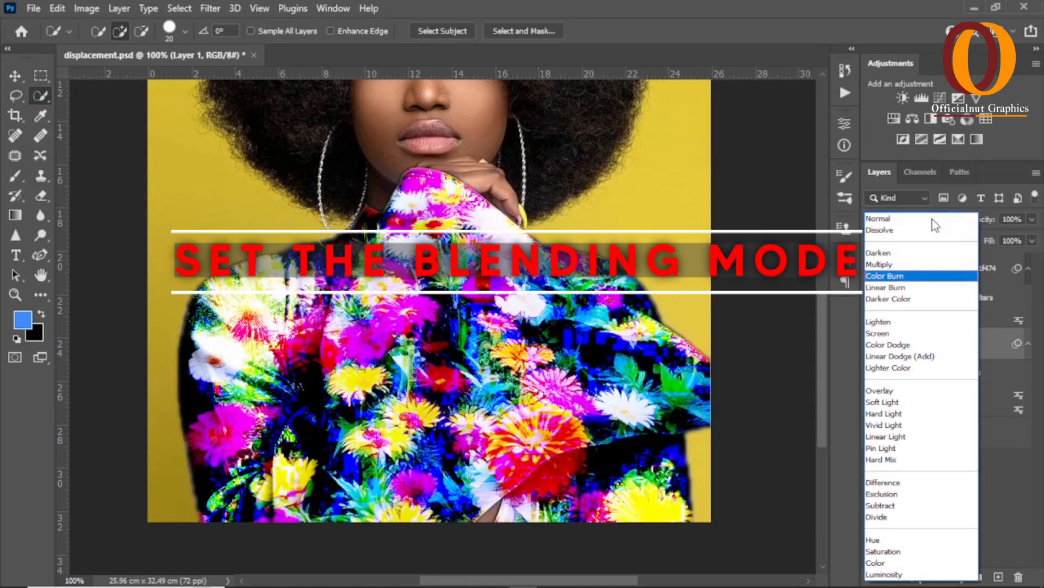
pyautogui.press('Down')
pyautogui.press('Down')
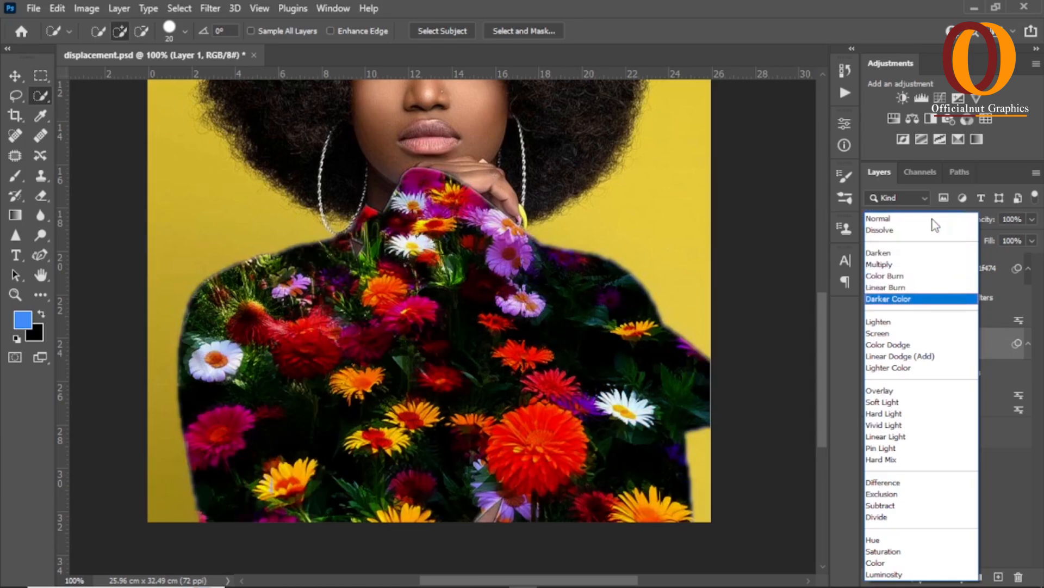
pyautogui.press('Down')
pyautogui.press('Down')
pyautogui.press('Down')
pyautogui.press('Down')
pyautogui.press('Down')
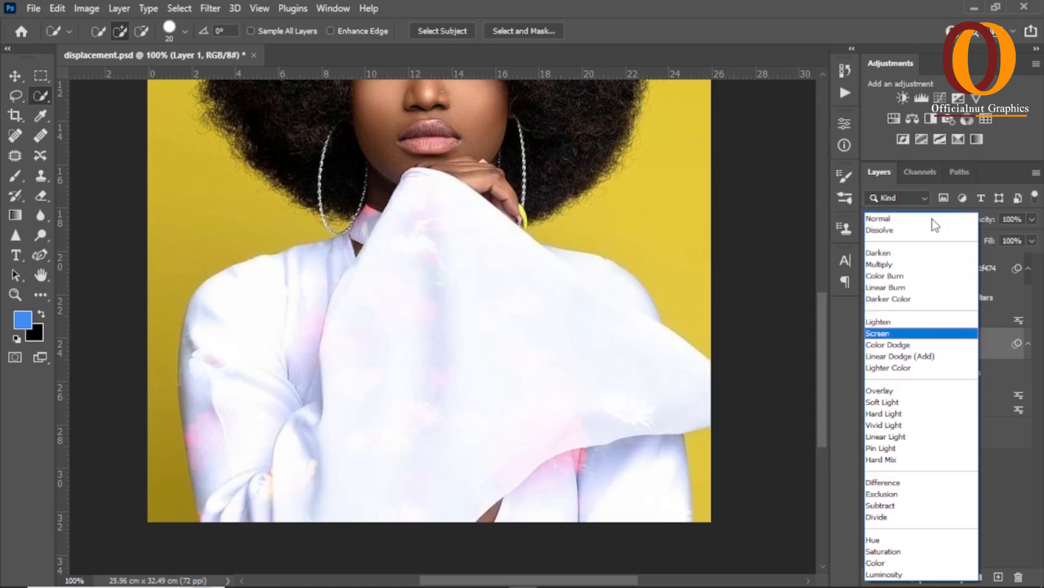
pyautogui.press('Down')
pyautogui.press('Down')
pyautogui.press('Down')
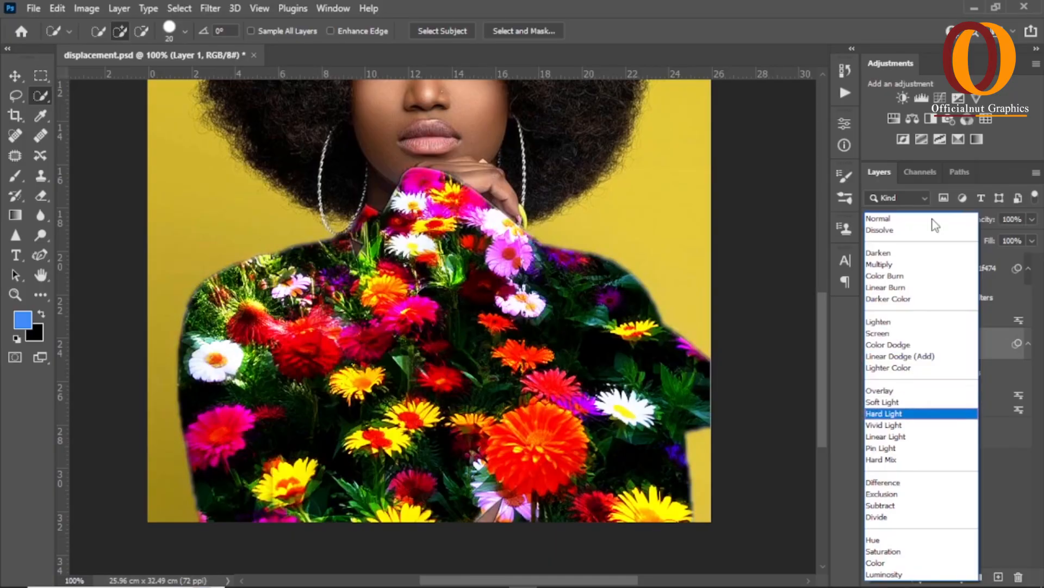
pyautogui.press('Down')
pyautogui.press('Escape')
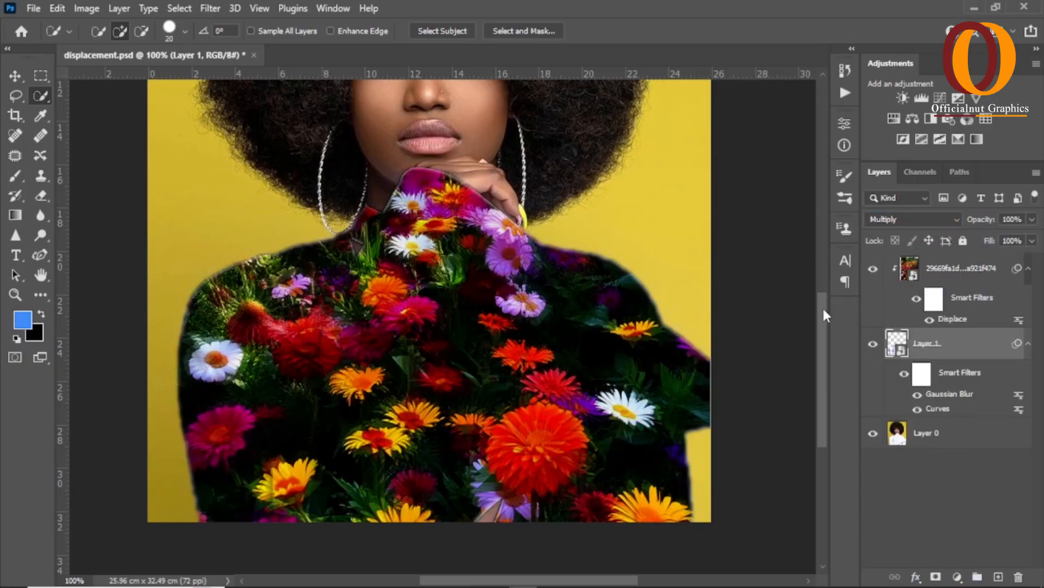
# Add a Levels adjustment layer with the Midtones Brighter preset above the flower layer and clip it to the layer below
pyautogui.click(940, 277)
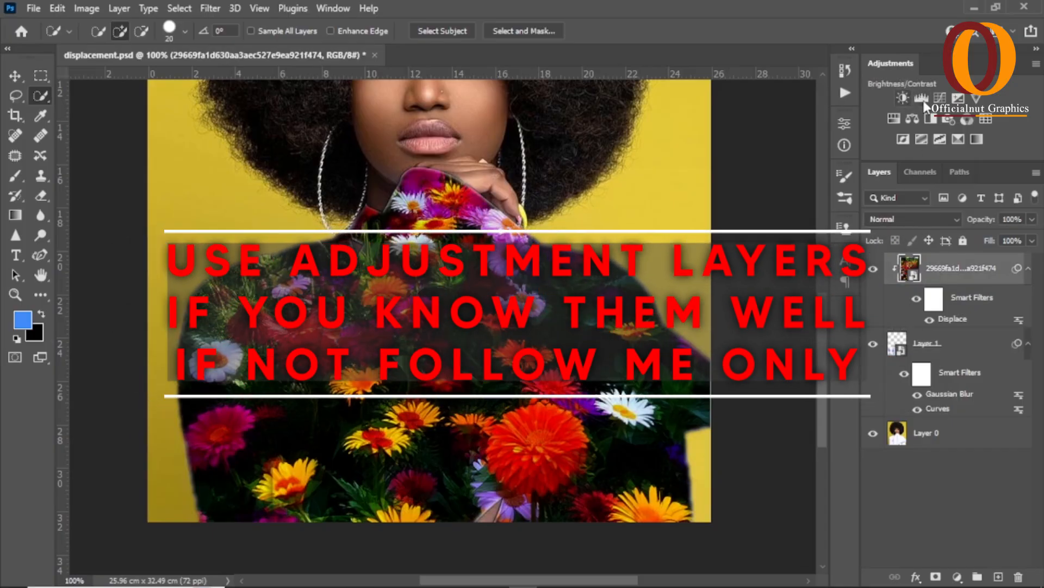
pyautogui.click(922, 99)
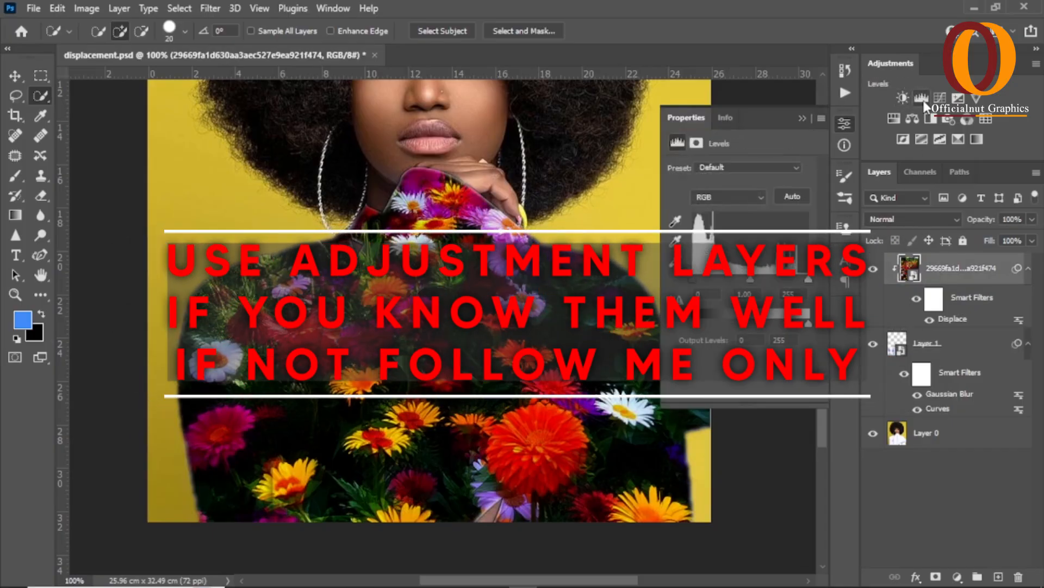
pyautogui.click(760, 166)
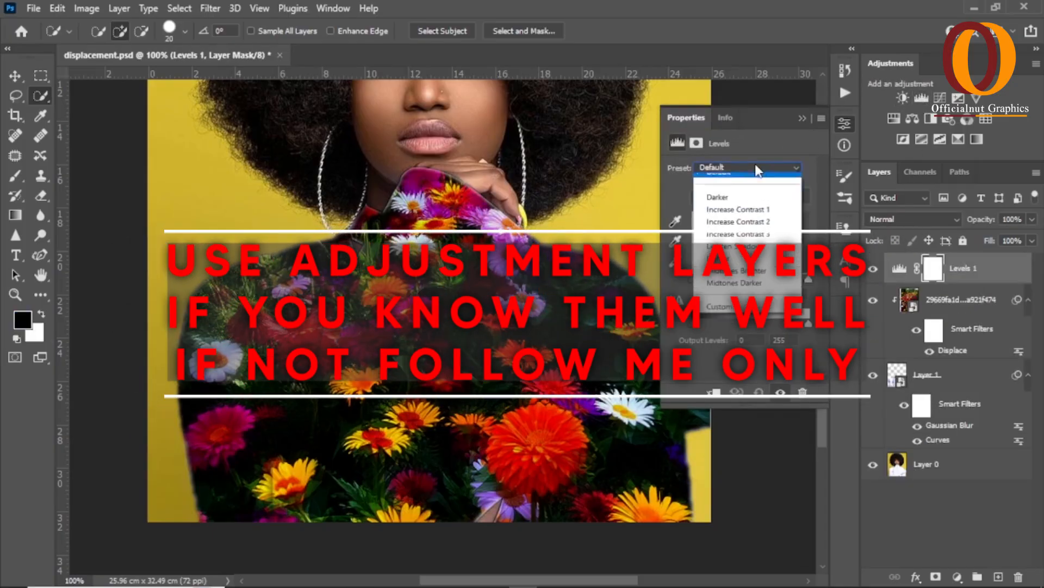
pyautogui.click(731, 279)
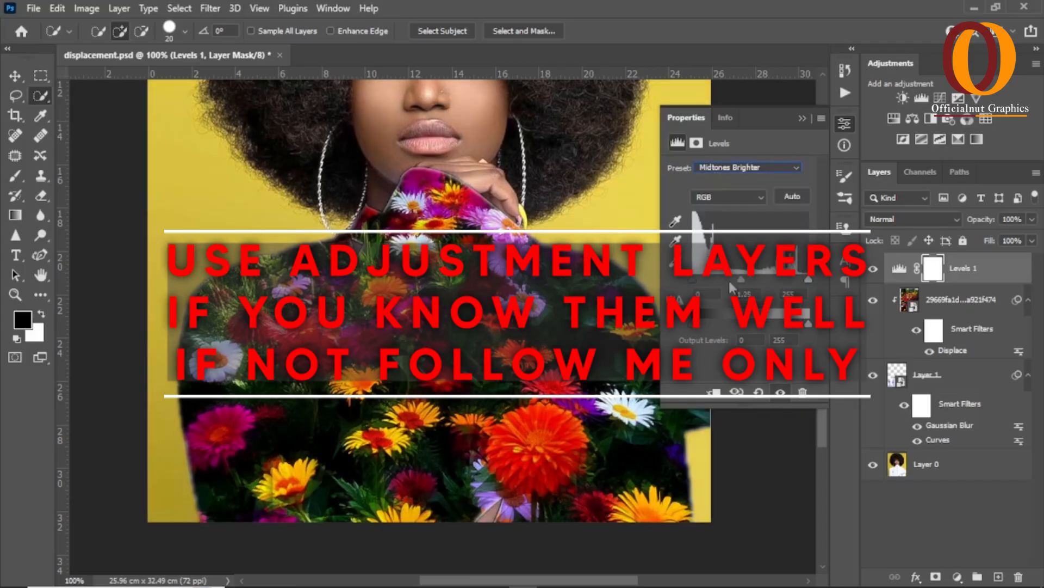
pyautogui.click(713, 401)
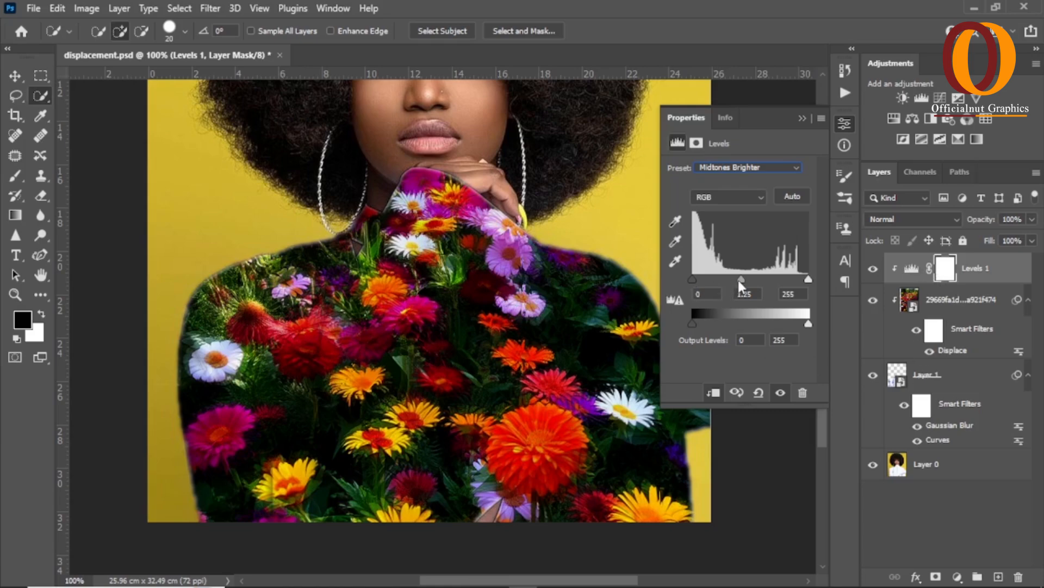
# Brighten the flowers in the Levels adjustment with a midtone input of 2.47 and a white input of 208
pyautogui.moveTo(740, 285); pyautogui.dragTo(724, 279)
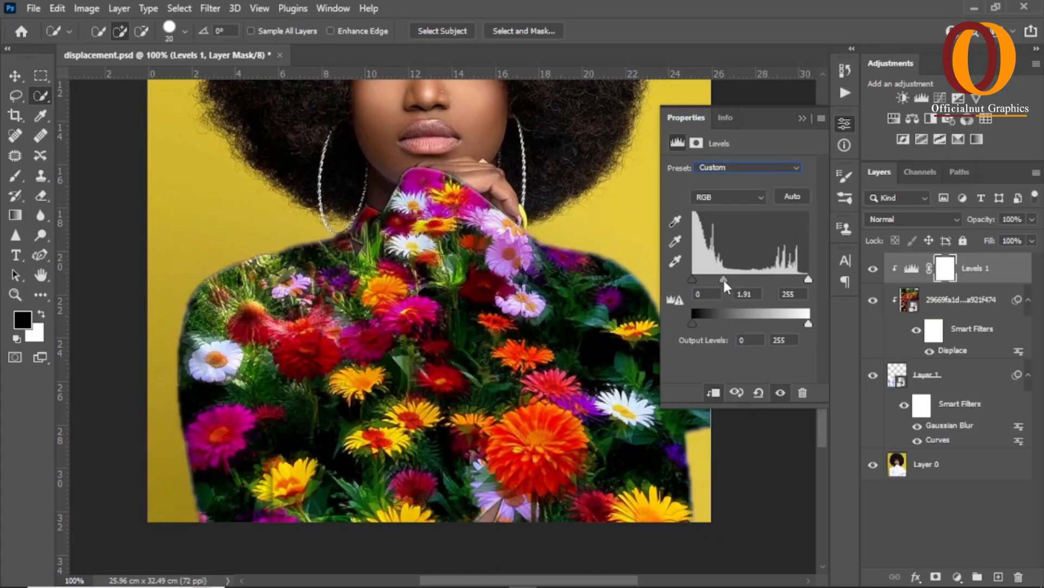
pyautogui.moveTo(723, 280); pyautogui.dragTo(714, 280)
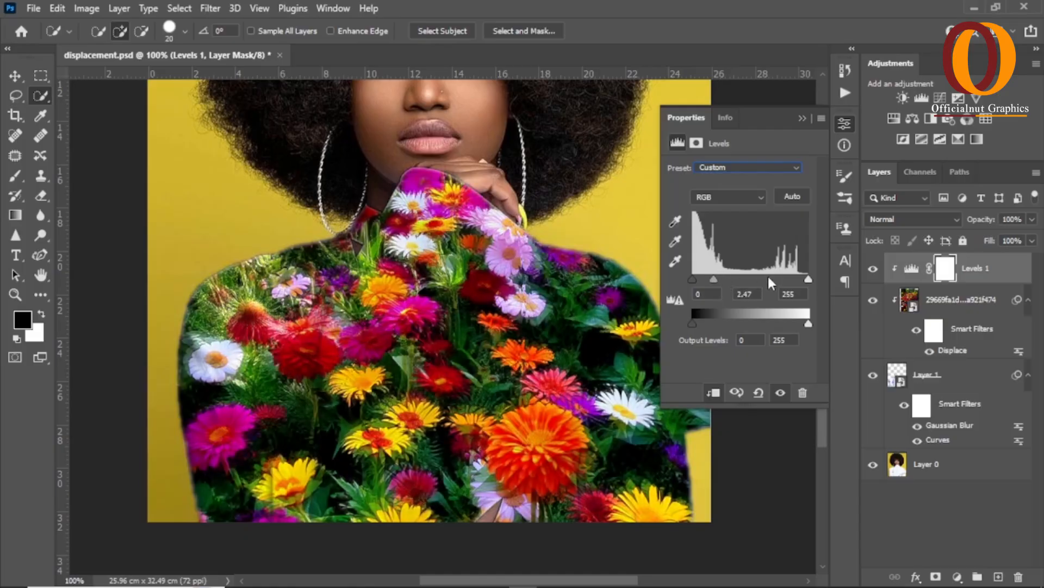
pyautogui.moveTo(810, 279); pyautogui.dragTo(788, 283)
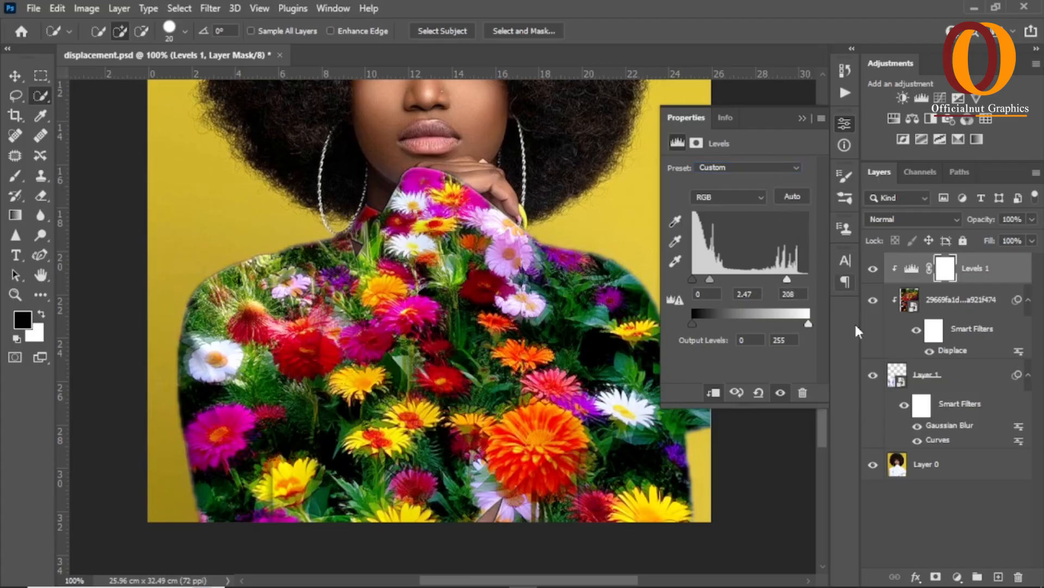
# Try different opacity levels on Layer 1, including 60%, 70% and 89%, and return it to 100%
pyautogui.click(941, 379)
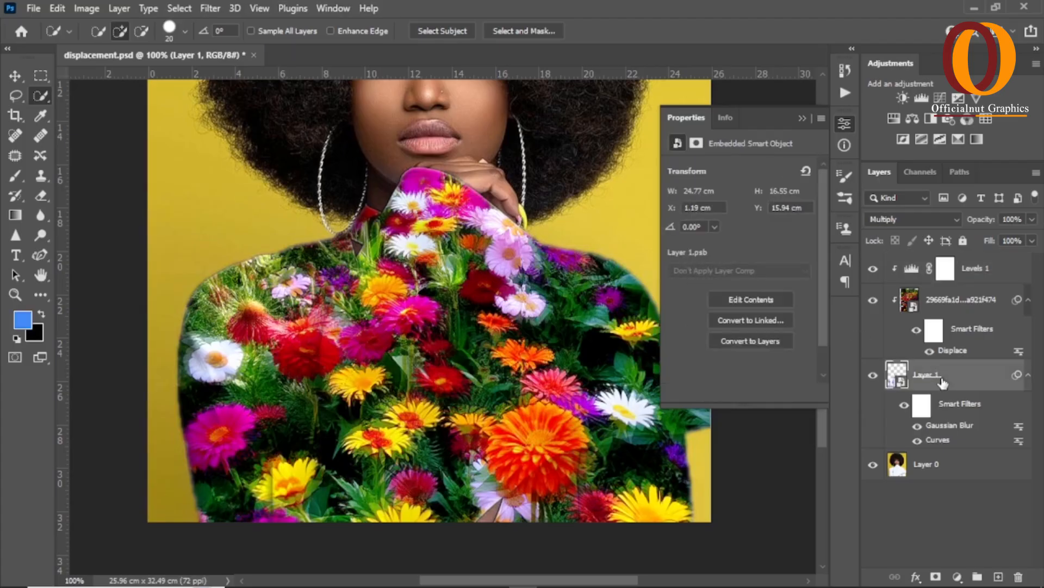
pyautogui.press('6')
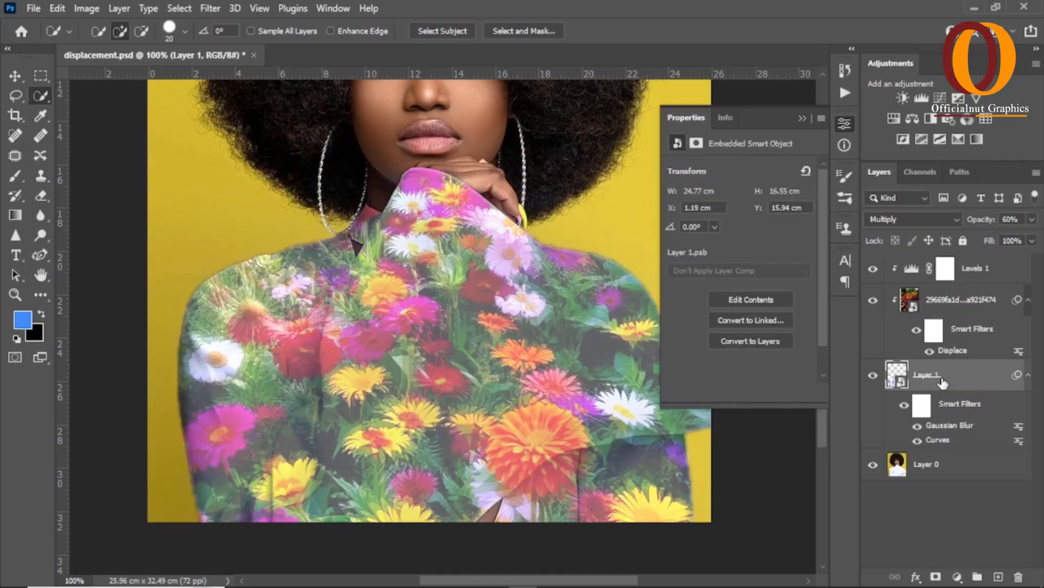
pyautogui.press('7')
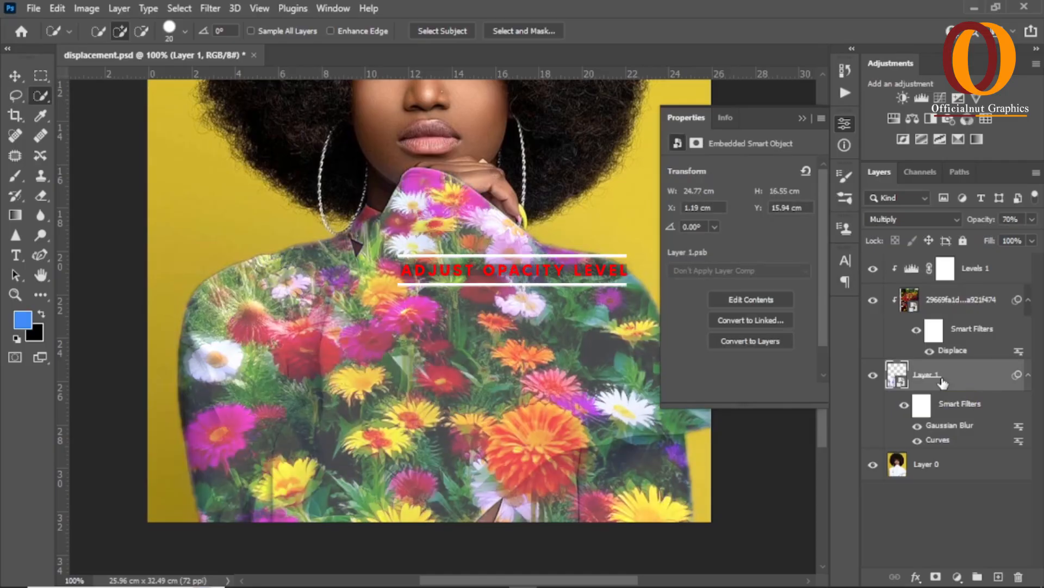
pyautogui.press('8')
pyautogui.press('7')
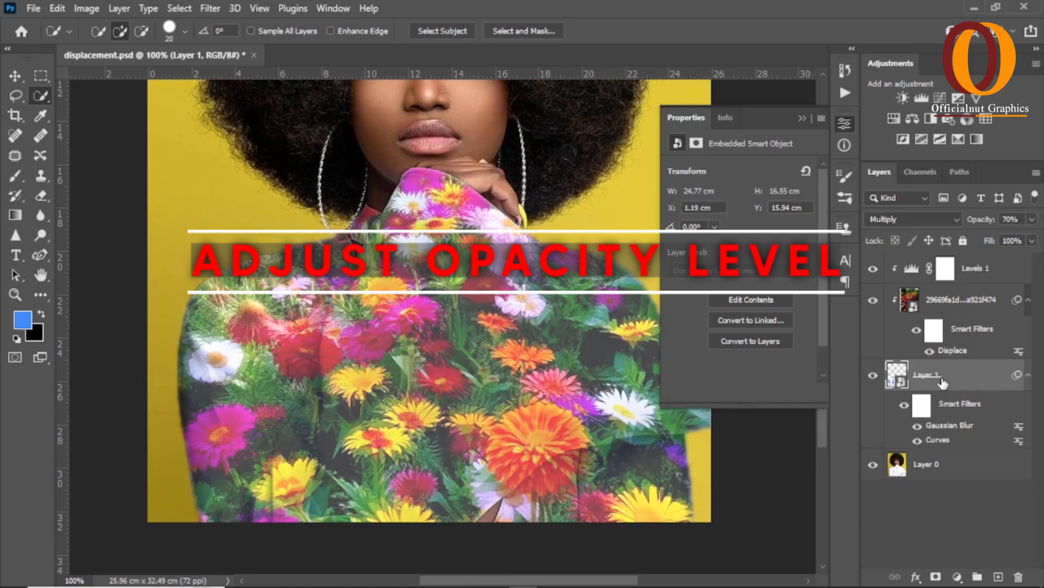
pyautogui.press('6')
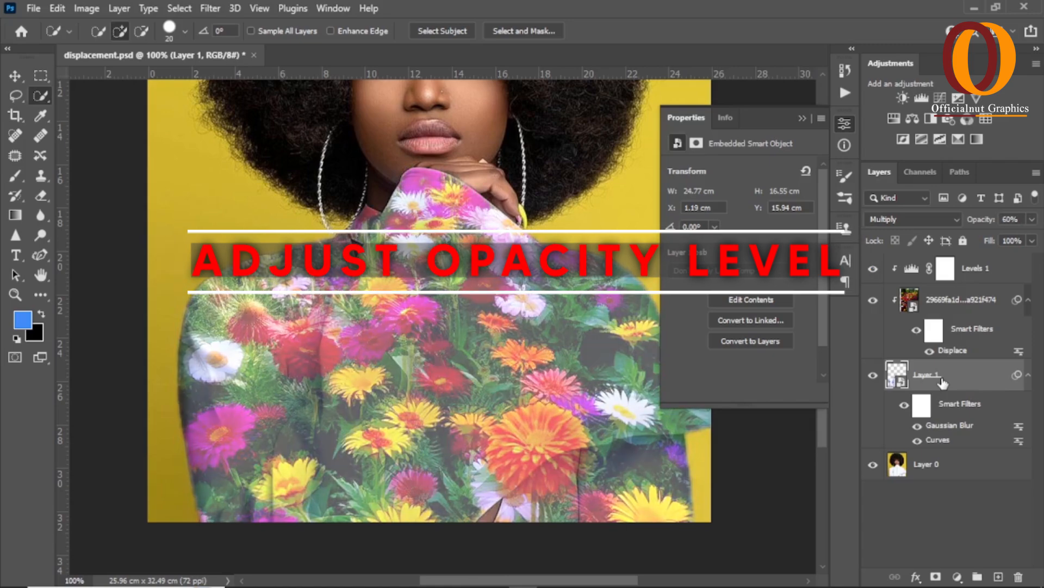
pyautogui.press('7')
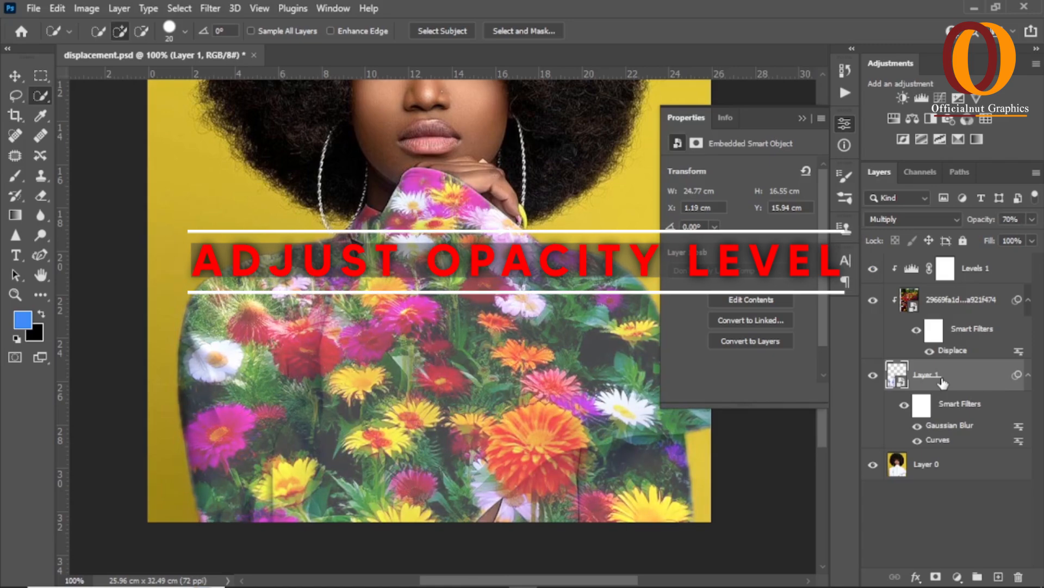
pyautogui.press('8')
pyautogui.press('9')
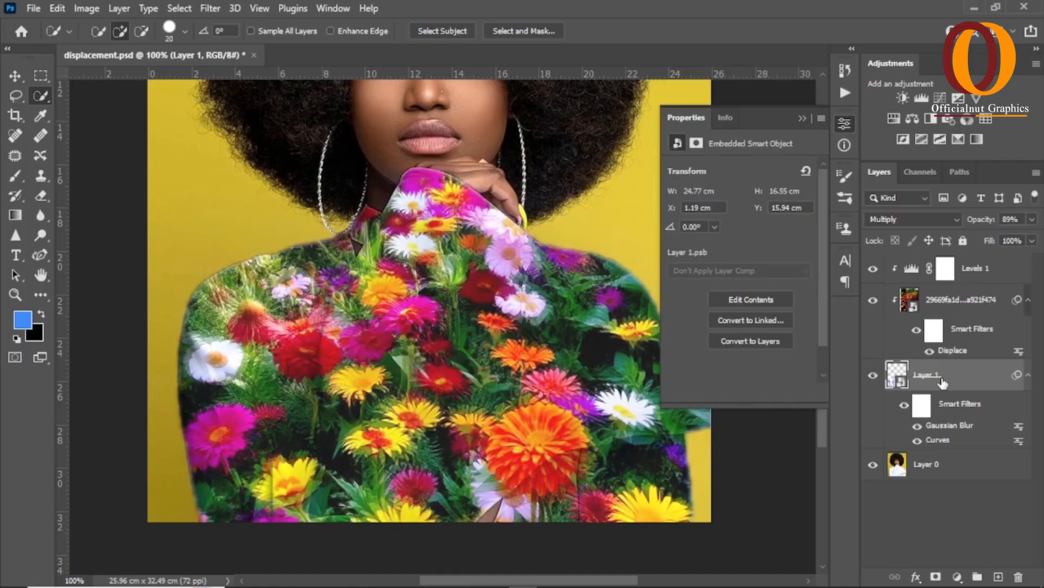
pyautogui.press('0')
pyautogui.press('9')
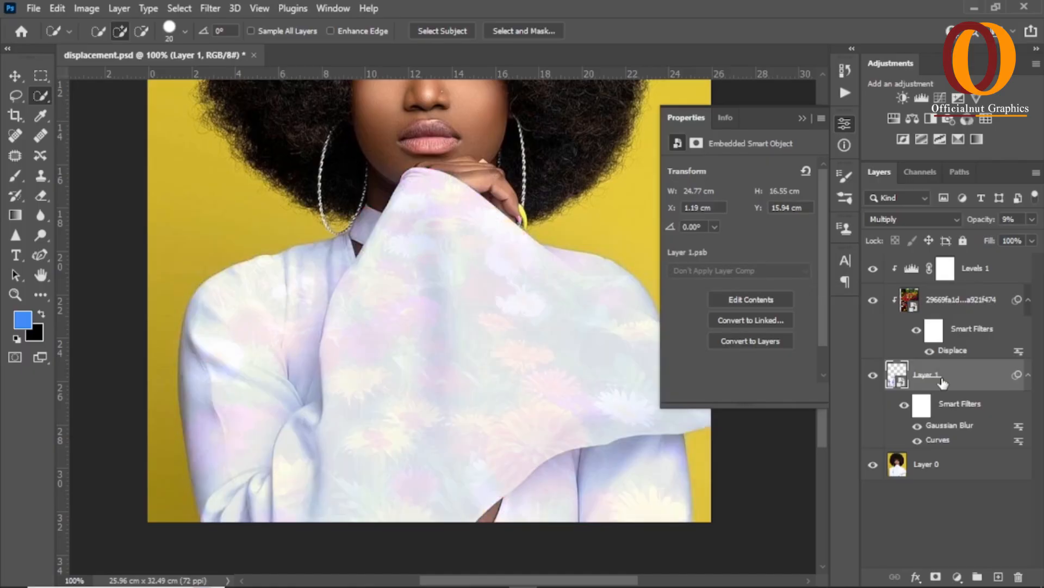
pyautogui.press('0')
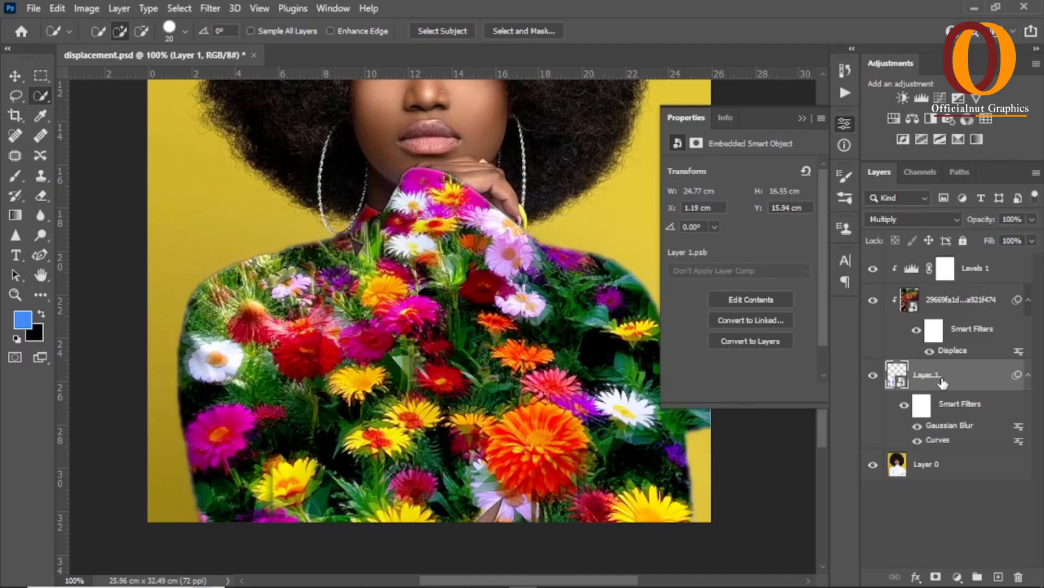
# Lower Layer 1's opacity, trying a few values and stopping at 76%
pyautogui.press('8')
pyautogui.press('7')
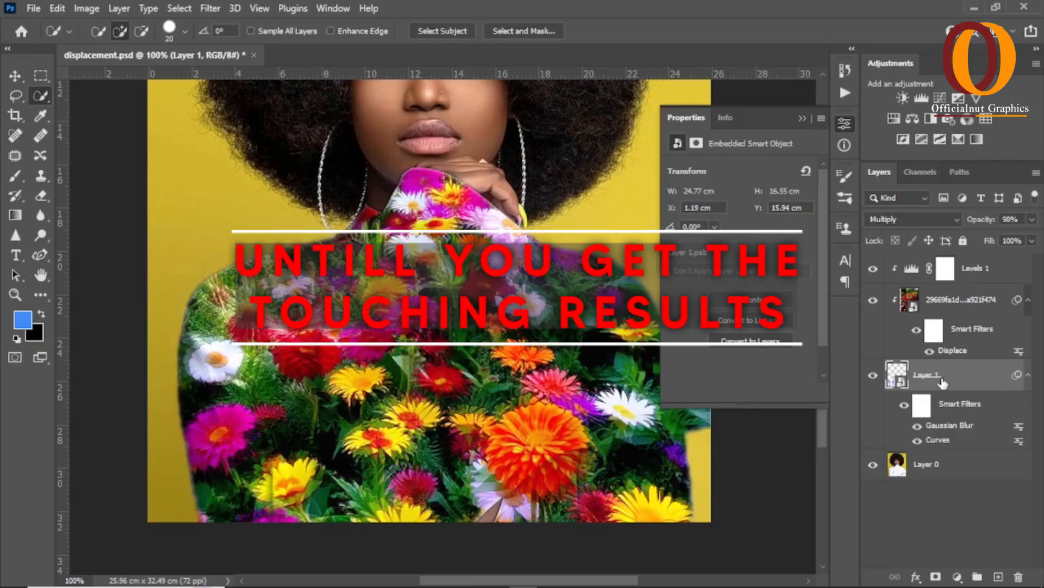
pyautogui.press('7')
pyautogui.press('6')
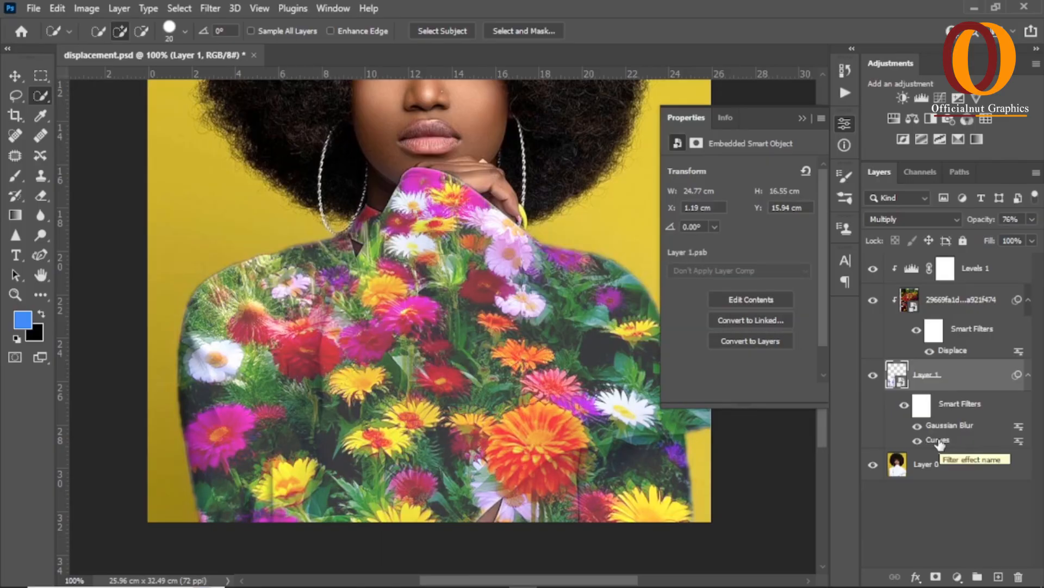
# Reshape the Curves smart filter on Layer 1 with points at input 184, output 61 and input 215, output 113
pyautogui.doubleClick(938, 440)
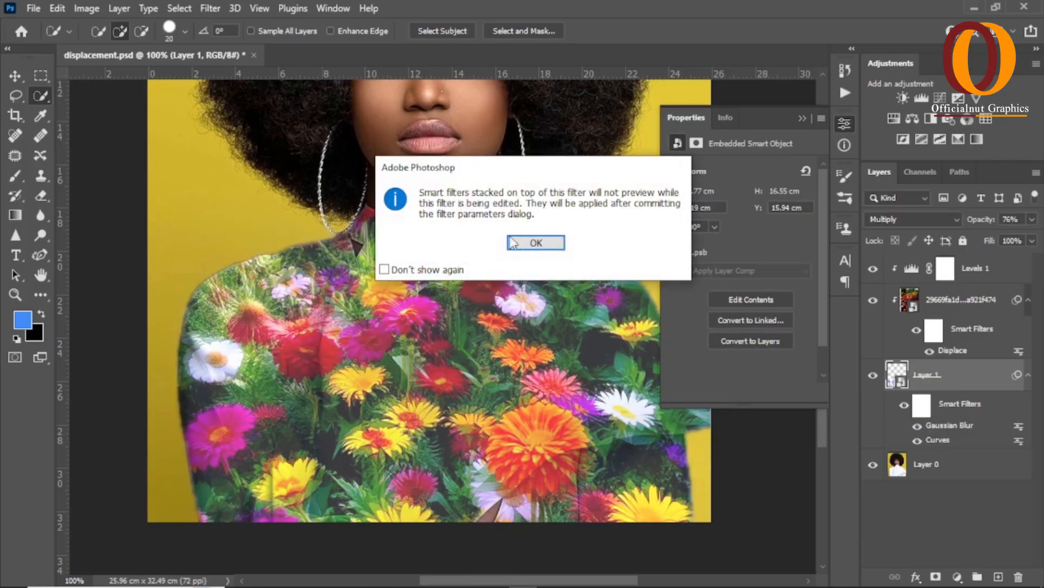
pyautogui.click(531, 250)
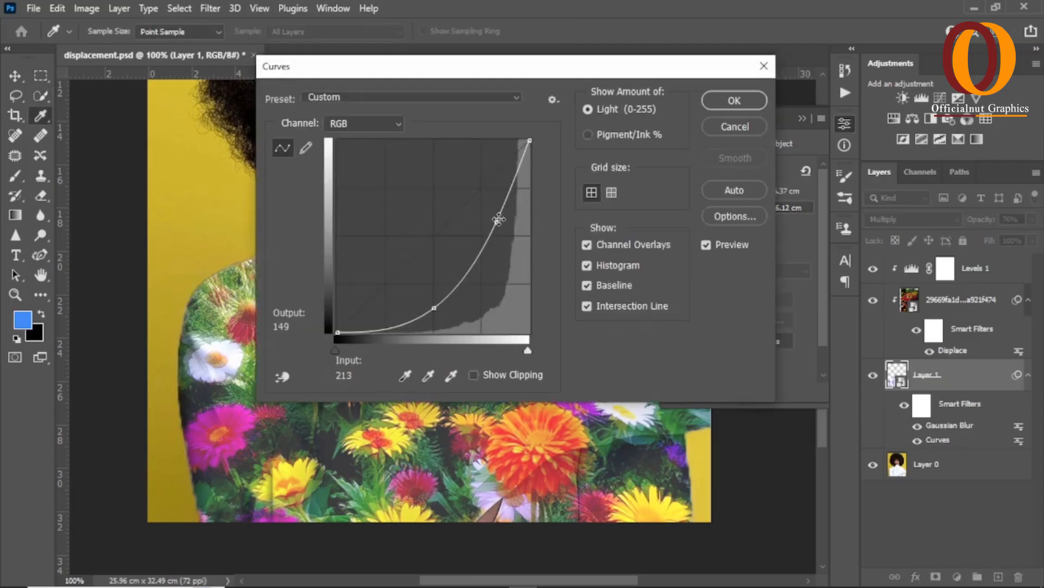
pyautogui.moveTo(499, 223); pyautogui.dragTo(501, 236)
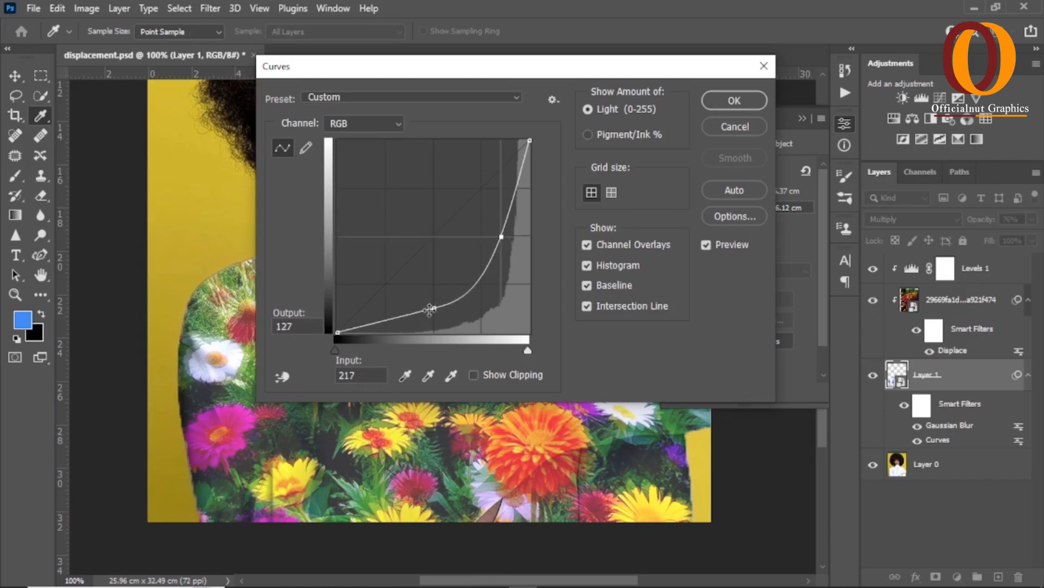
pyautogui.moveTo(433, 310); pyautogui.dragTo(469, 290)
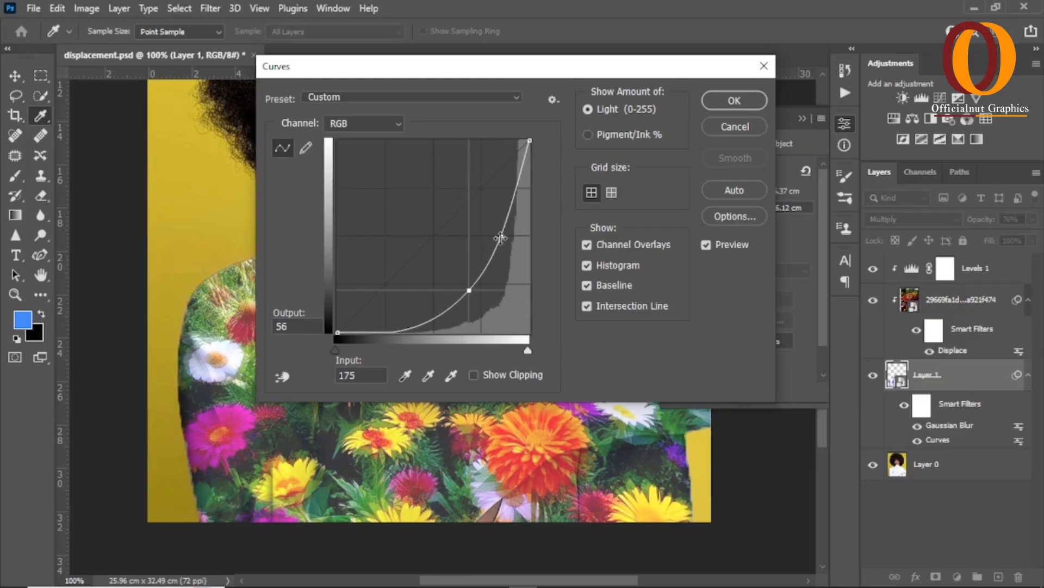
pyautogui.moveTo(500, 238); pyautogui.dragTo(499, 248)
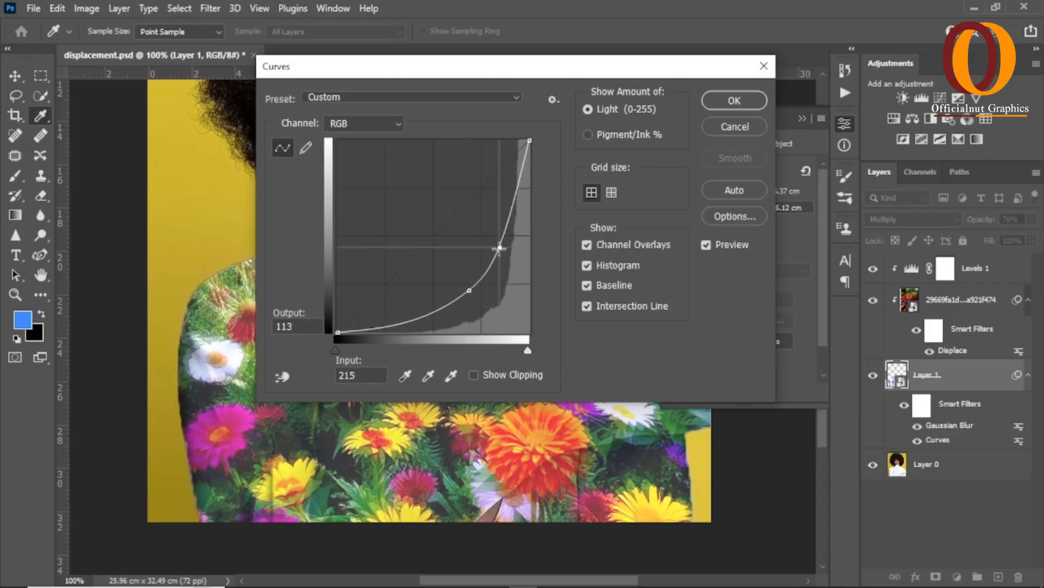
pyautogui.click(469, 293)
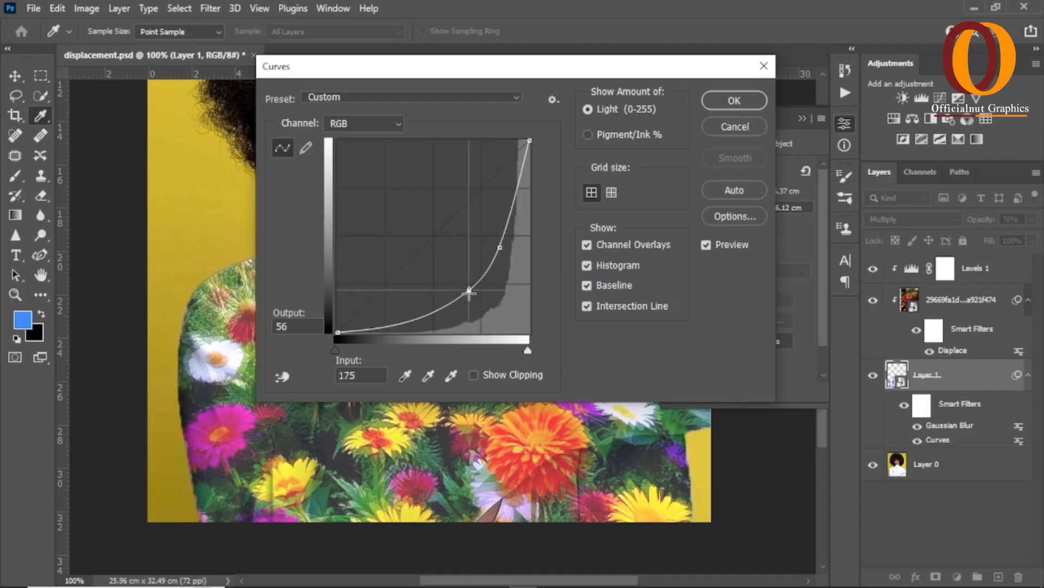
pyautogui.moveTo(469, 293); pyautogui.dragTo(476, 290)
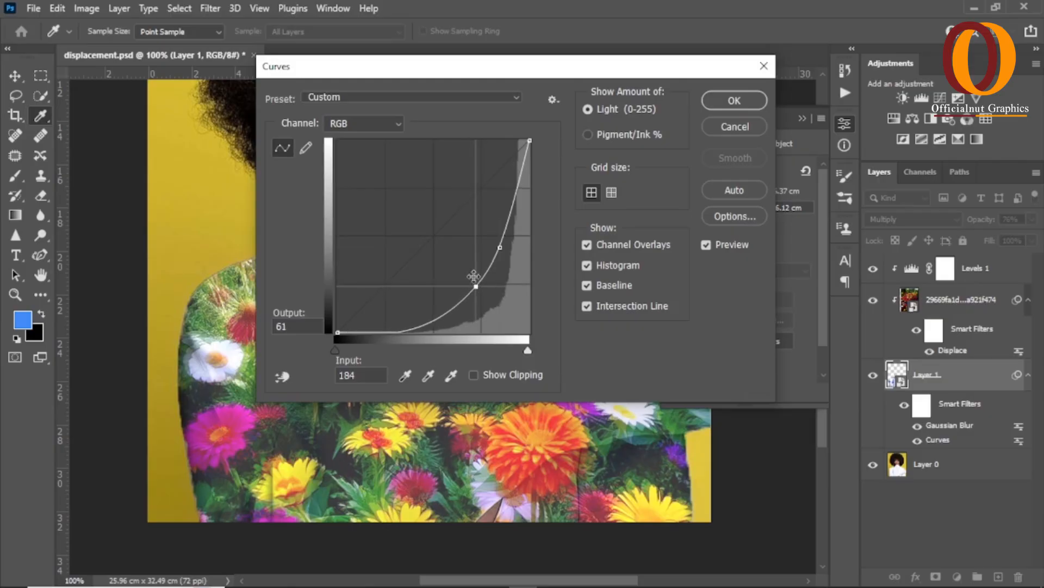
pyautogui.click(734, 101)
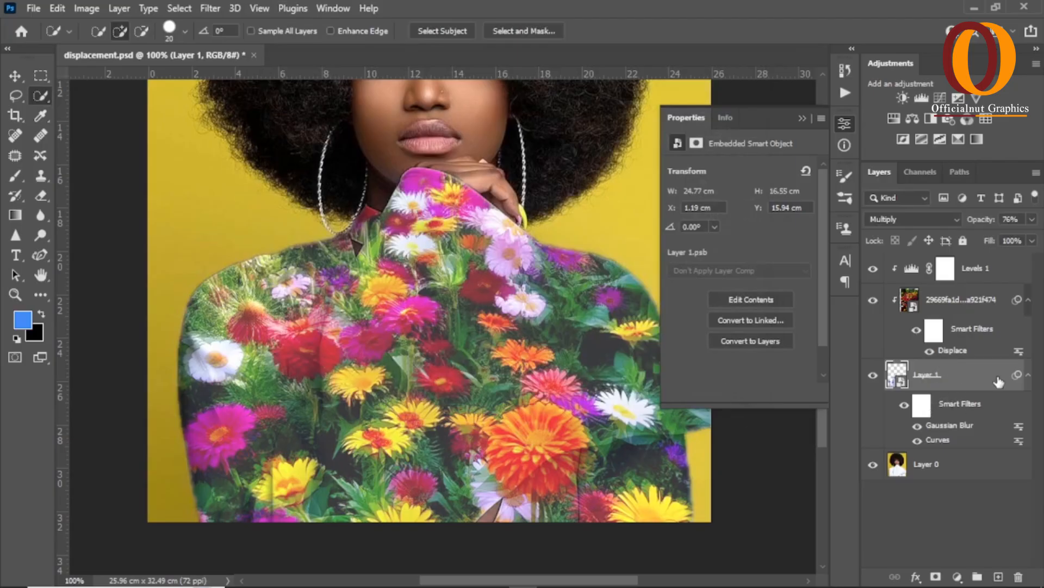
# Compare Color Burn, Linear Burn and Darker Color for the flower layer's Displace filter and apply Linear Burn
pyautogui.doubleClick(1016, 352)
pyautogui.click(714, 132)
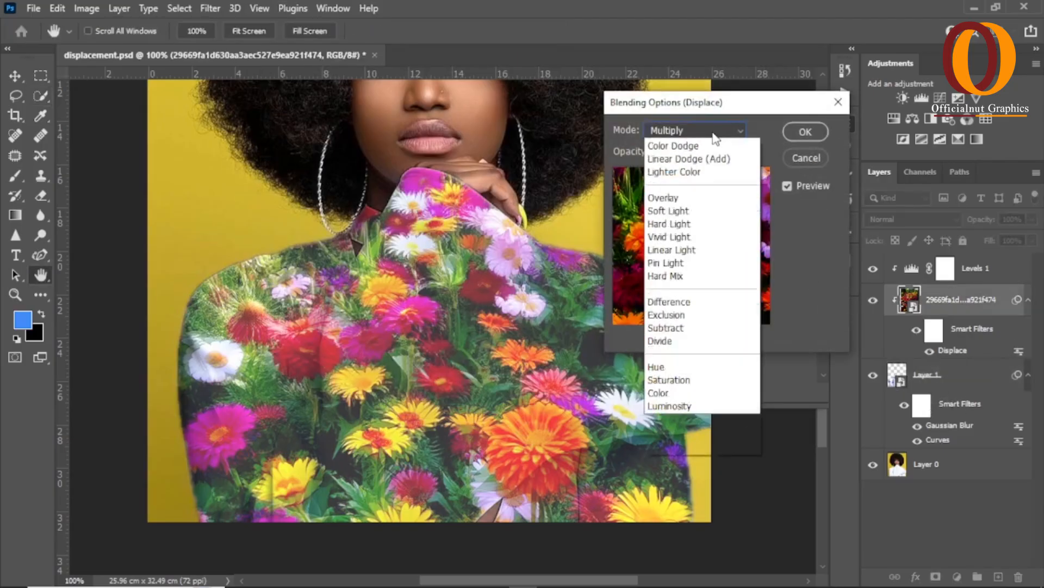
pyautogui.press('Down')
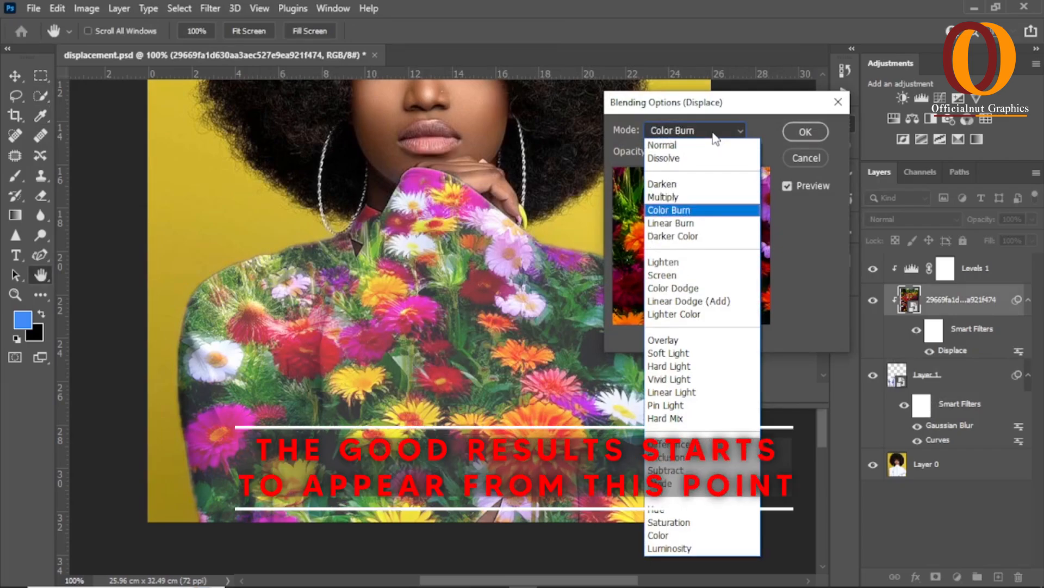
pyautogui.press('Return')
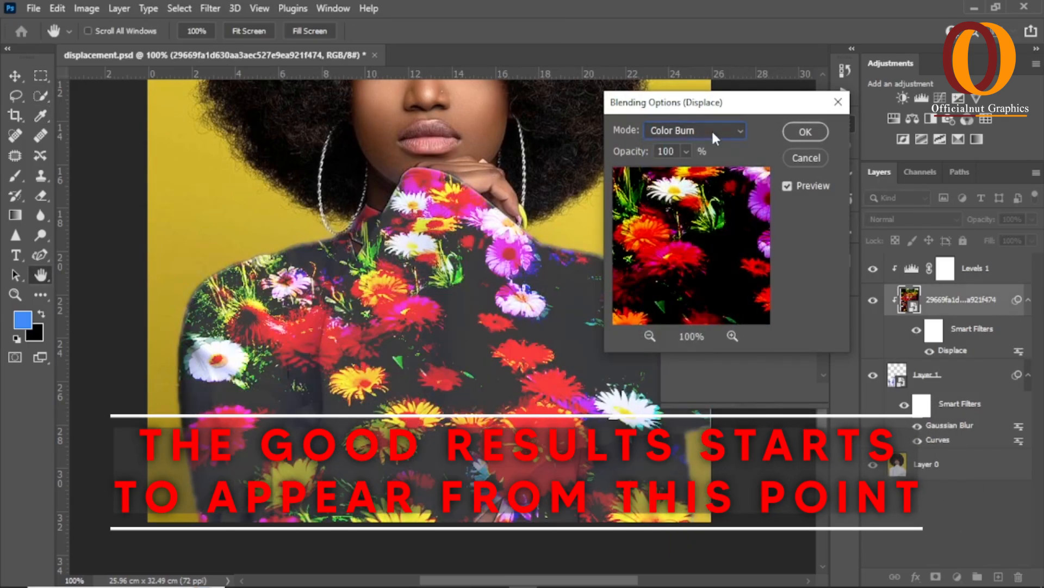
pyautogui.press('Down')
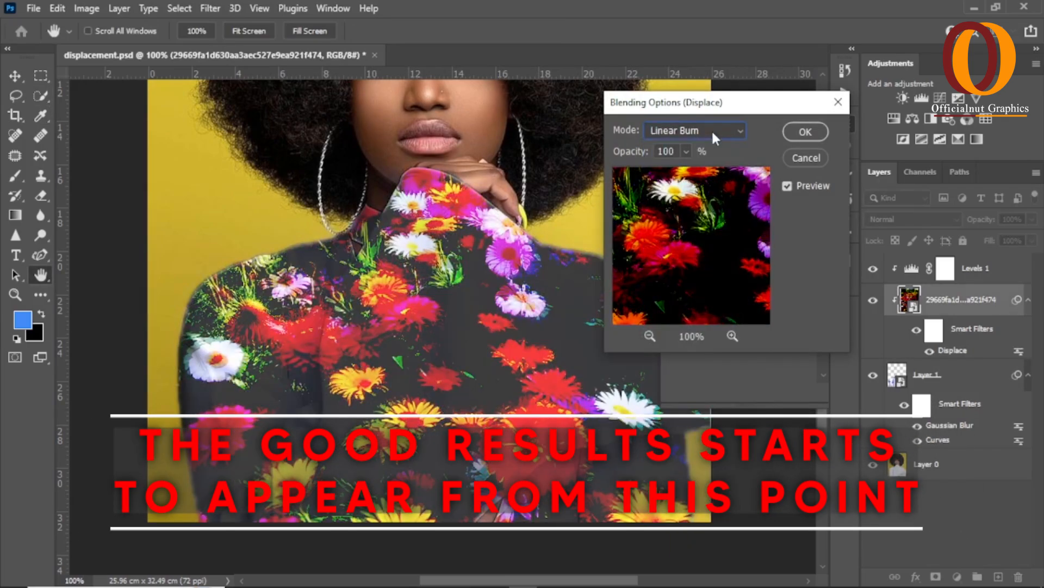
pyautogui.press('Up')
pyautogui.press('Down')
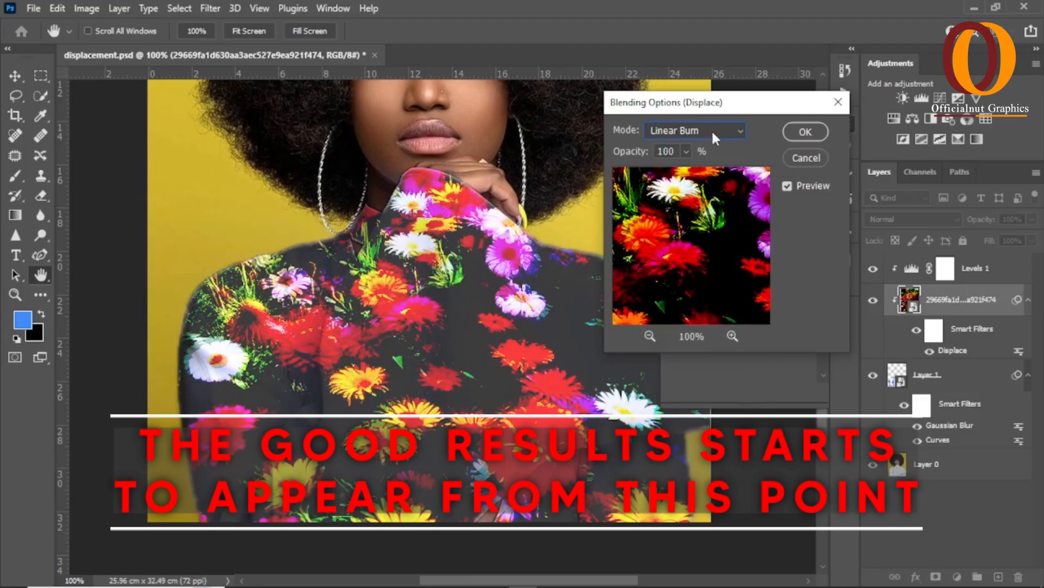
pyautogui.press('Down')
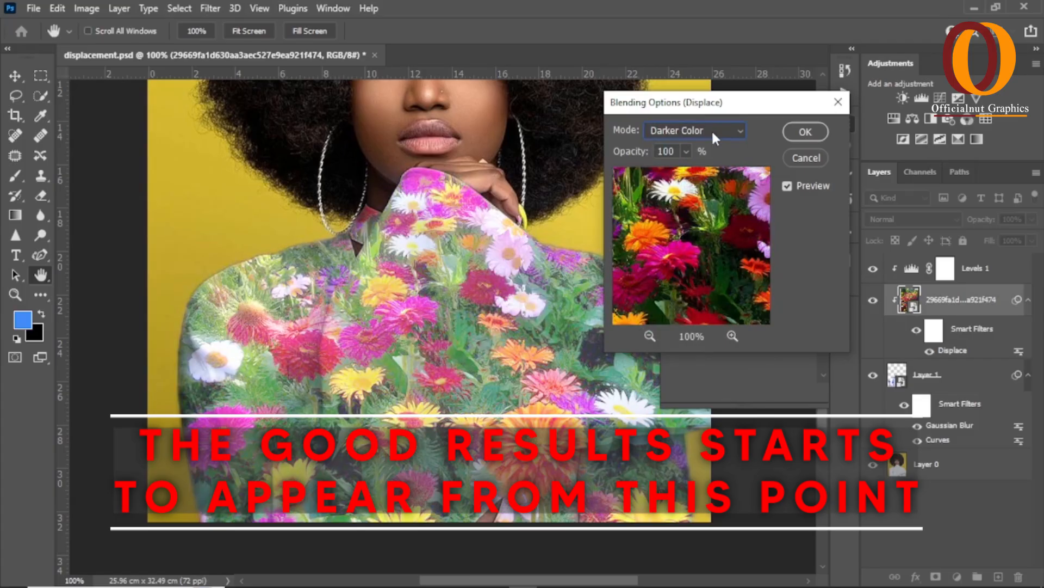
pyautogui.press('Up')
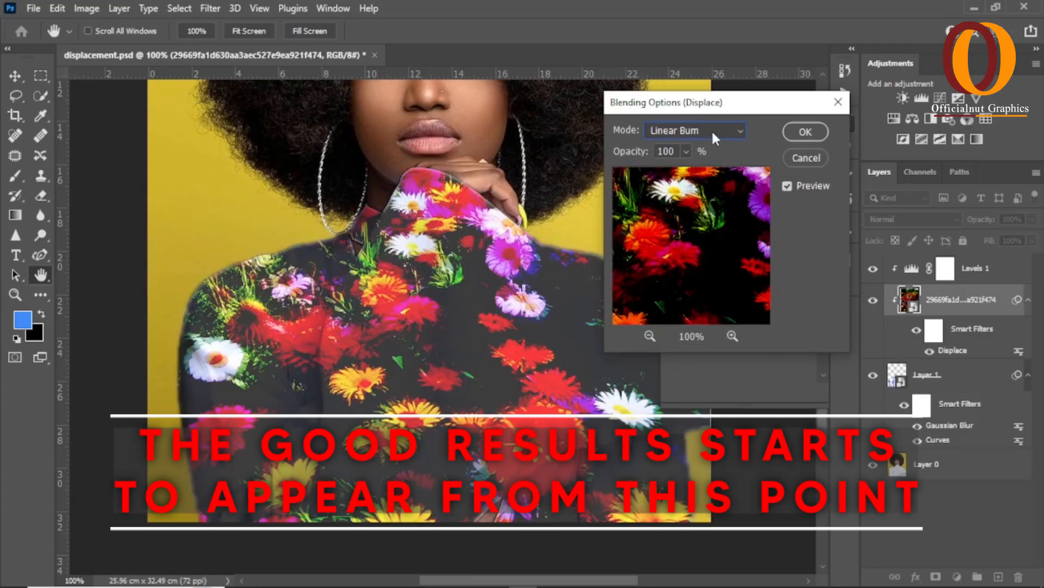
pyautogui.press('Return')
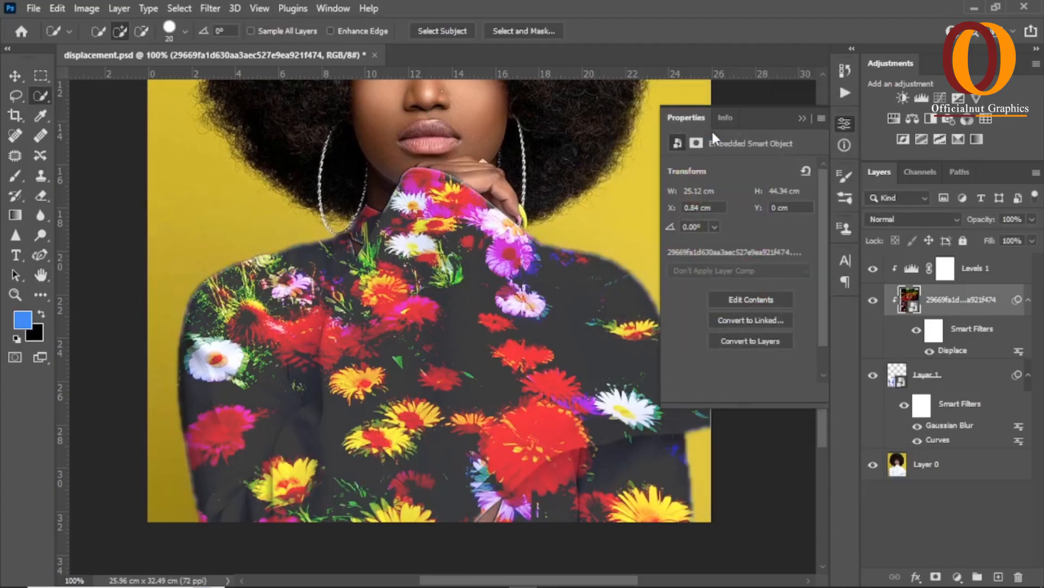
# Set Layer 1's opacity to 90% and collapse the layer properties
pyautogui.click(936, 377)
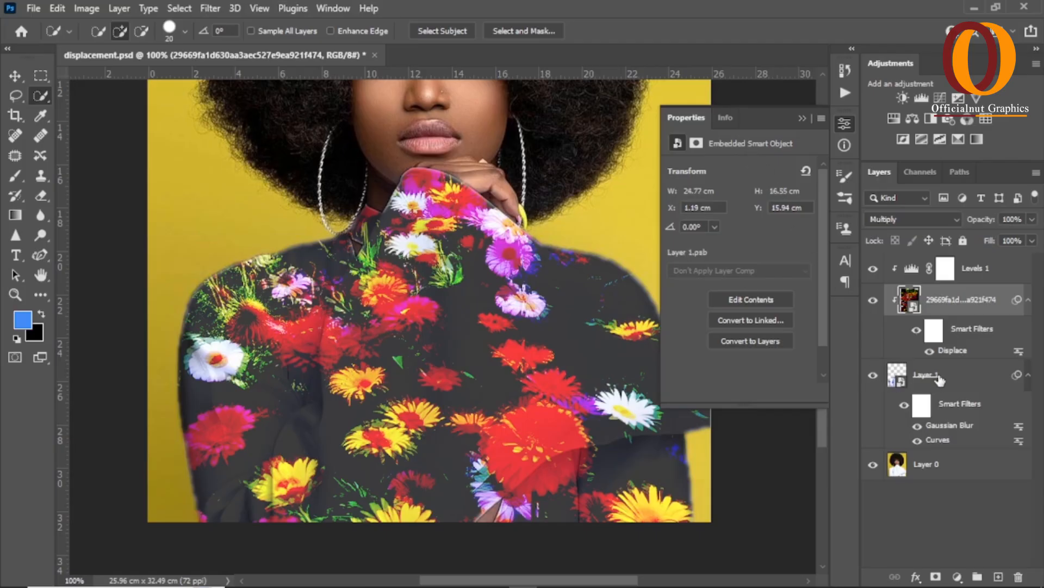
pyautogui.press('9')
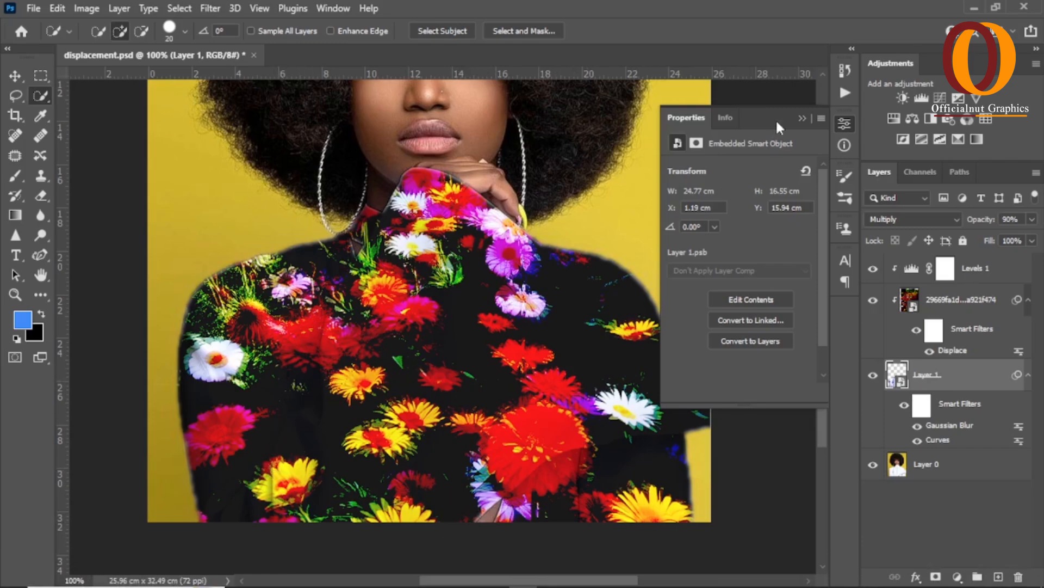
pyautogui.click(800, 117)
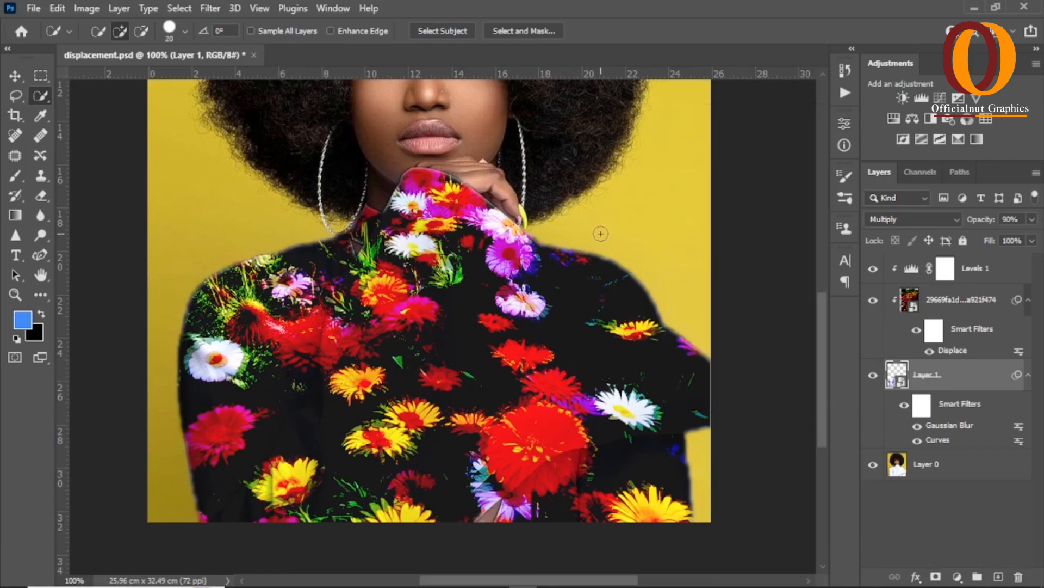
# Compare the whole image with the Levels 1 adjustment hidden and shown
pyautogui.hotkey('ctrl', '-')
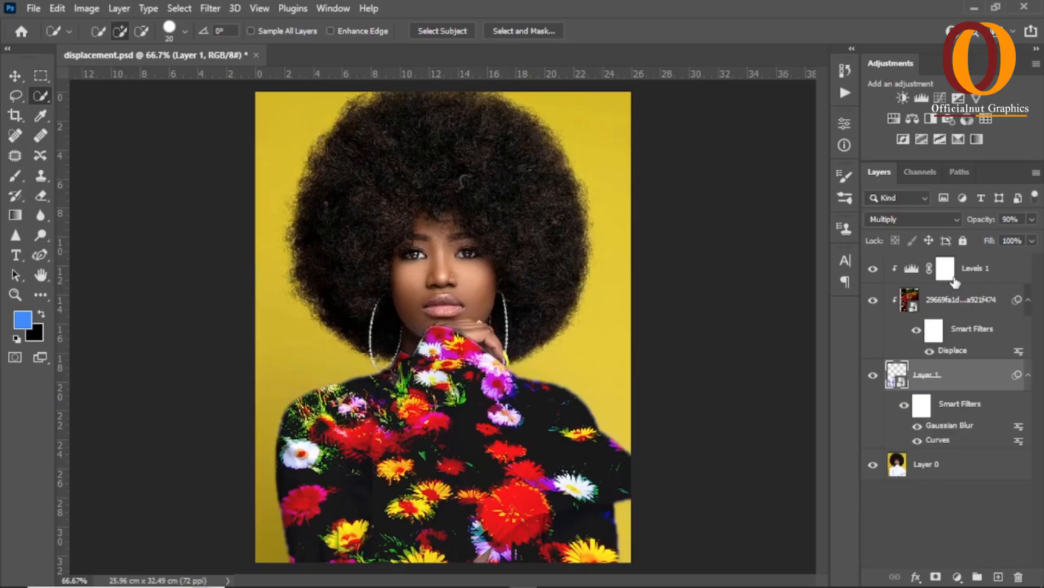
pyautogui.click(871, 271)
pyautogui.click(871, 271)
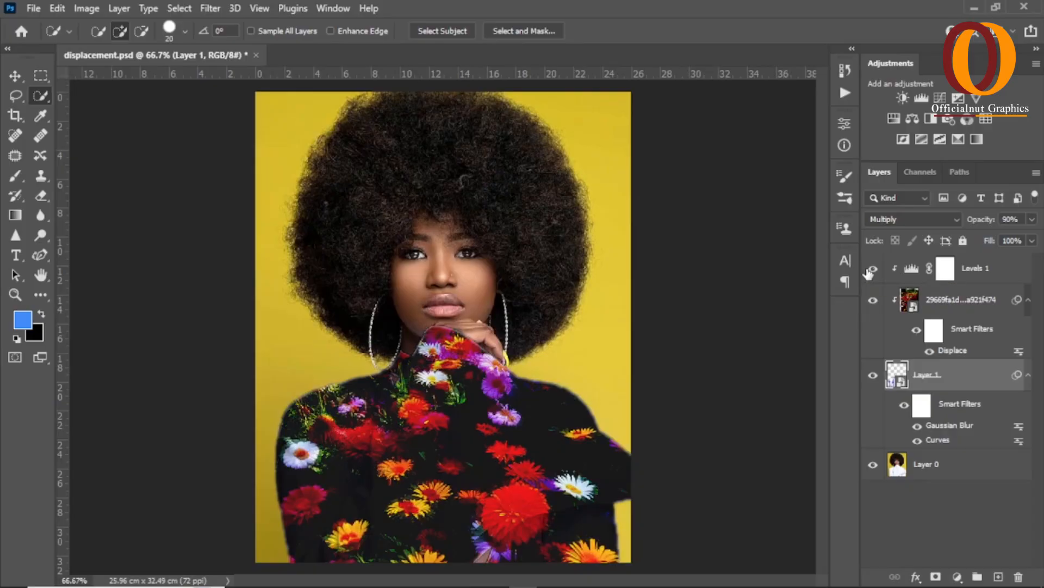
pyautogui.click(870, 271)
pyautogui.click(870, 270)
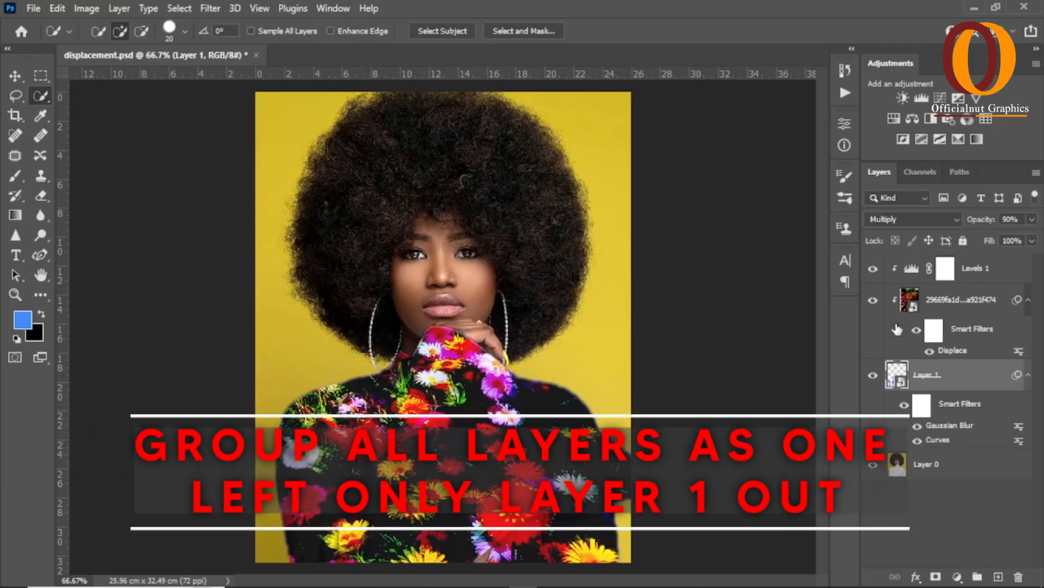
# Group the Levels 1, flower and Layer 1 layers together, leaving only Layer 0 outside
pyautogui.click(976, 277)
pyautogui.click(975, 277)
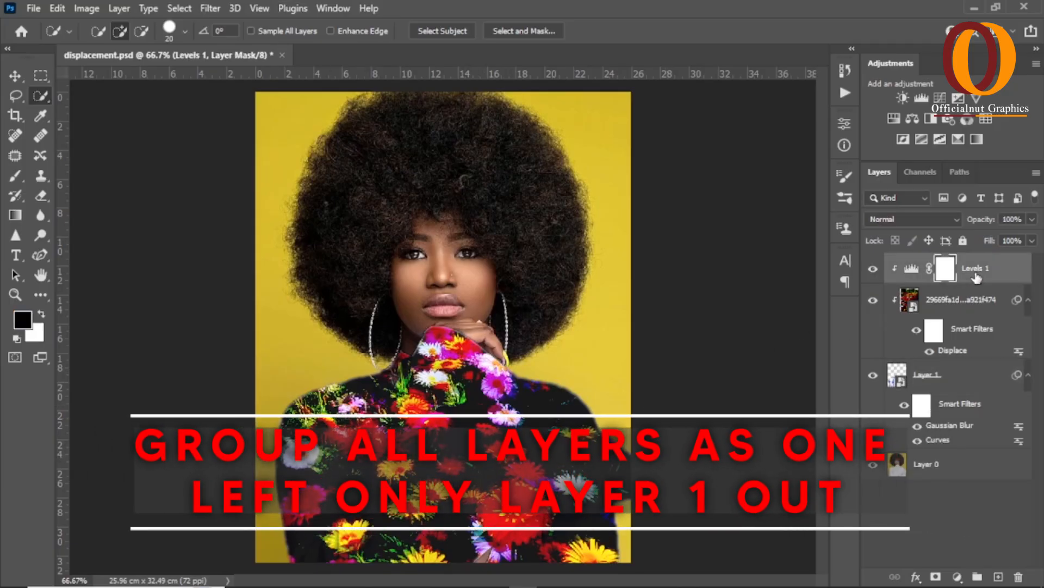
pyautogui.keyDown('shift'); pyautogui.click(959, 378); pyautogui.keyUp('shift')
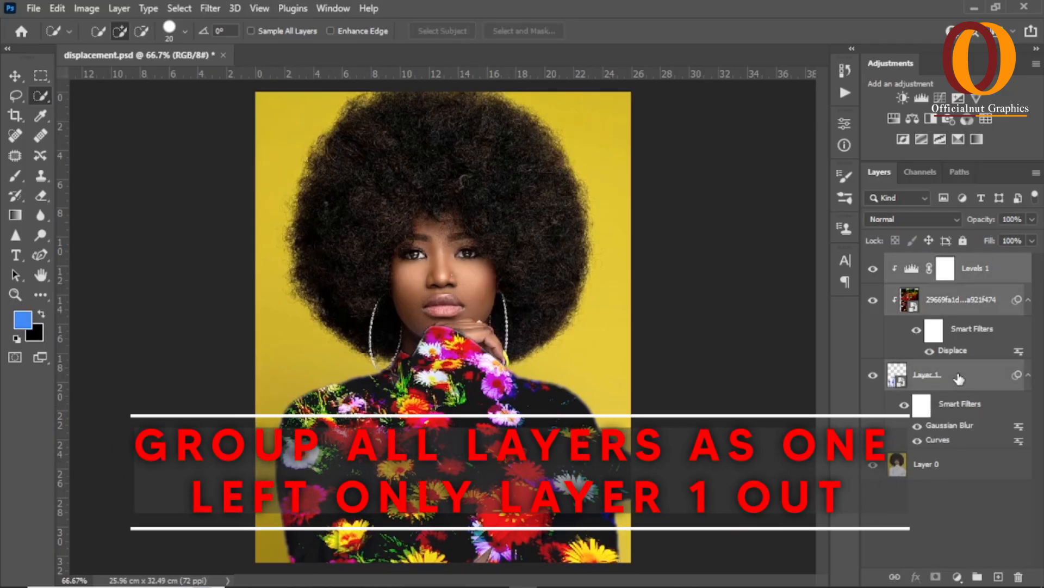
pyautogui.hotkey('ctrl', 'g')
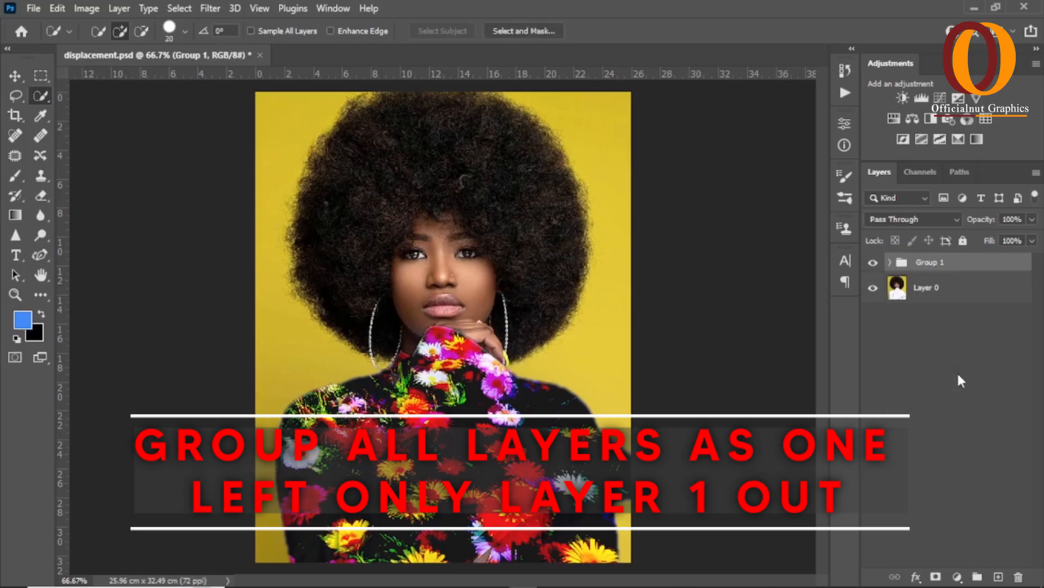
# Preview the Dissolve, Darken, Multiply and Color Burn blending modes on Group 1
pyautogui.click(941, 220)
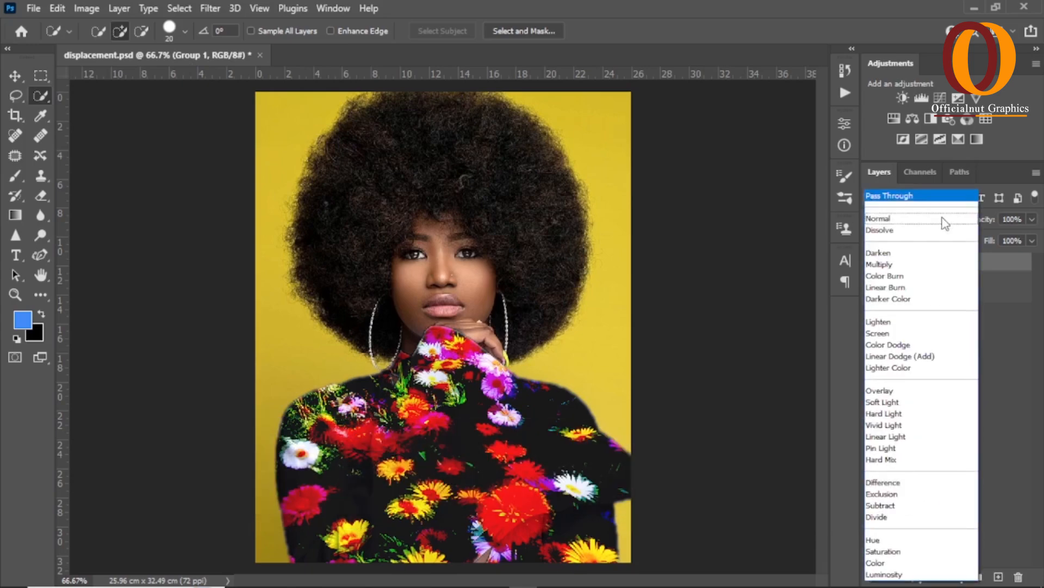
pyautogui.press('Down')
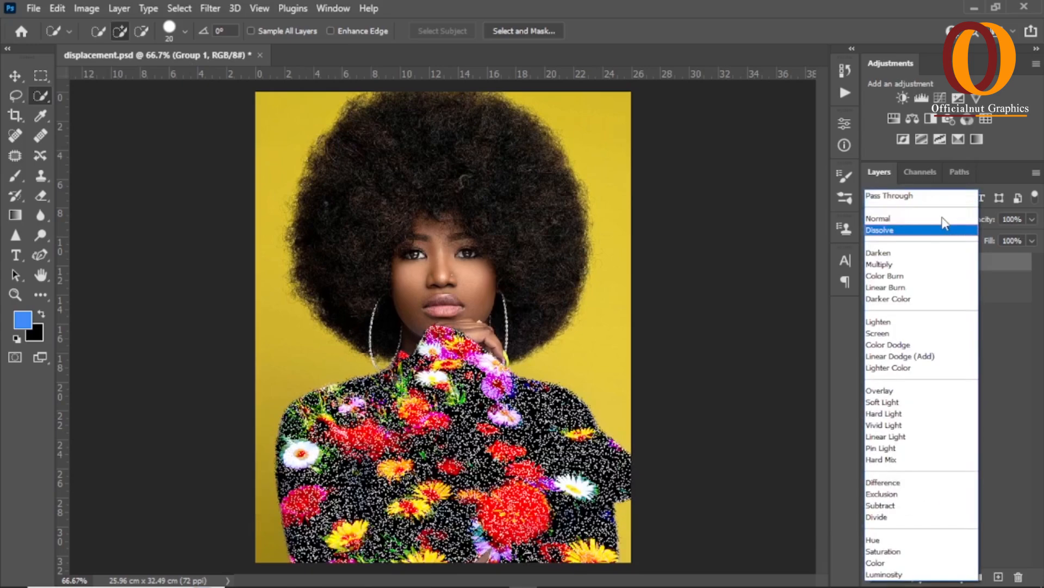
pyautogui.press('Down')
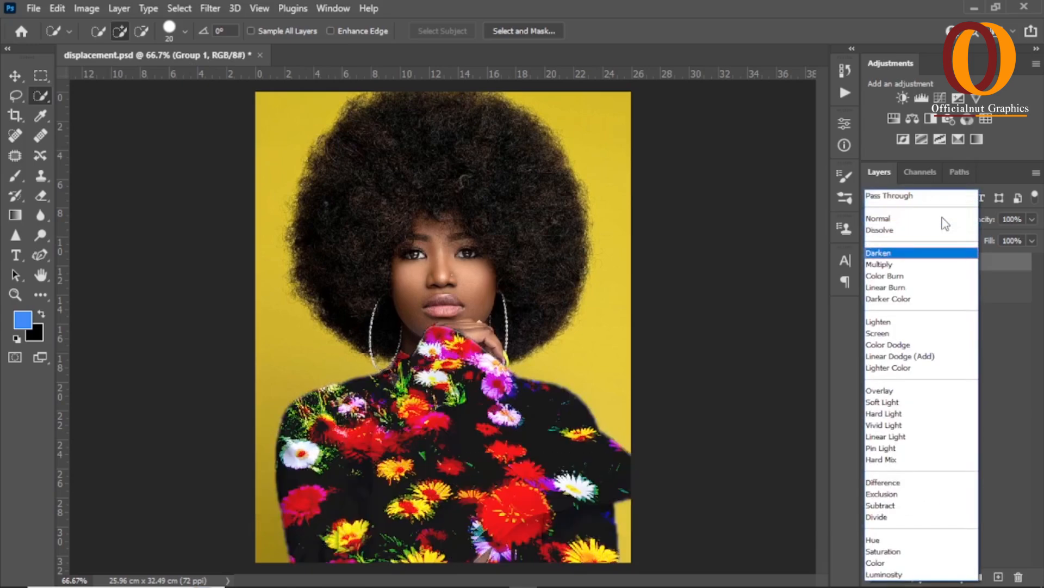
pyautogui.press('Down')
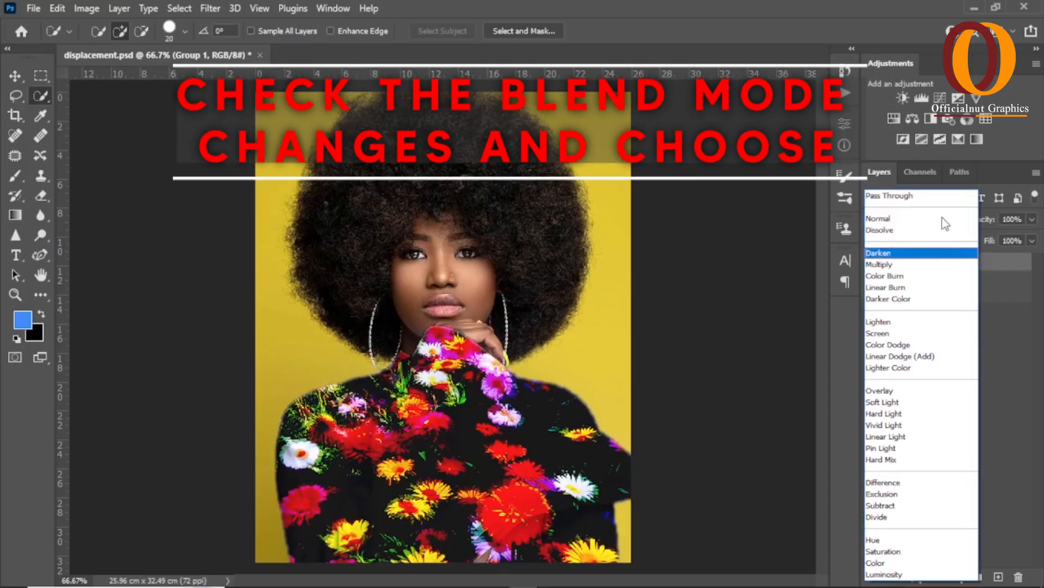
pyautogui.press('Down')
pyautogui.press('Up')
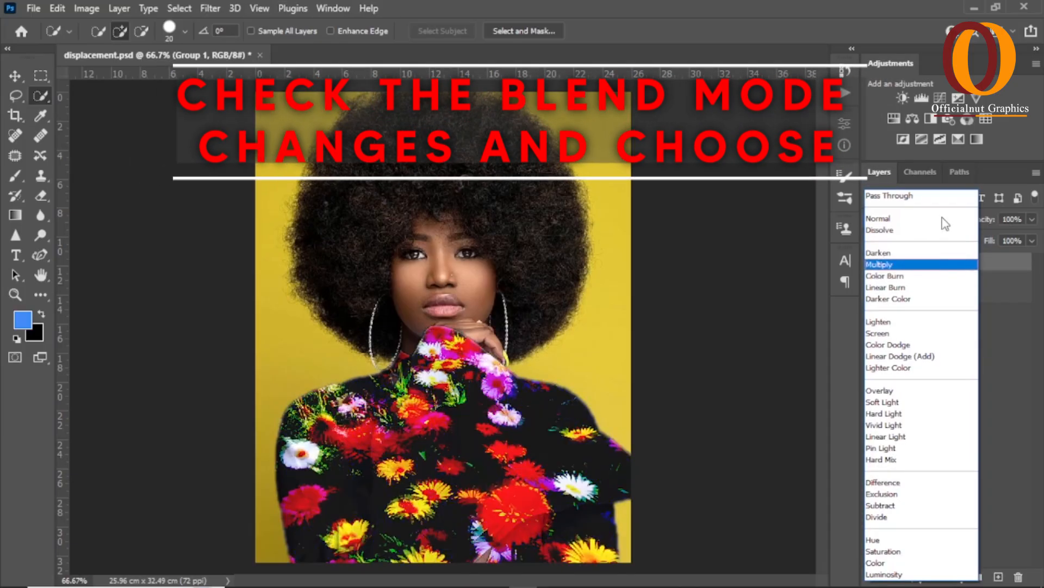
pyautogui.press('Down')
pyautogui.press('Down')
pyautogui.press('Up')
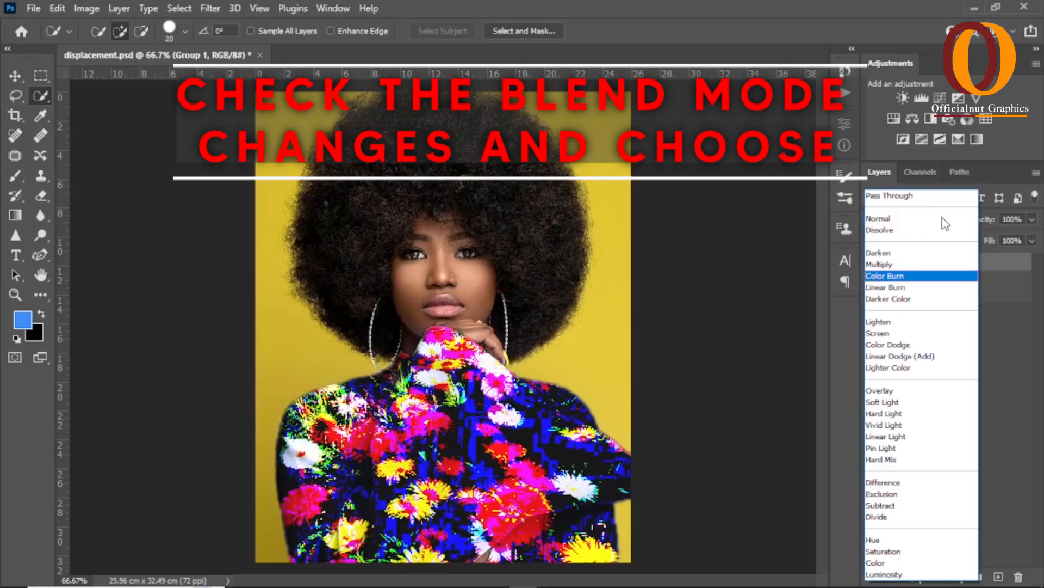
# Preview the lightening and contrast blending modes on Group 1, including Linear Dodge (Add), Overlay, Hard Light and Linear Light
pyautogui.press('Down')
pyautogui.press('Down')
pyautogui.press('Down')
pyautogui.press('Down')
pyautogui.press('Down')
pyautogui.press('Down')
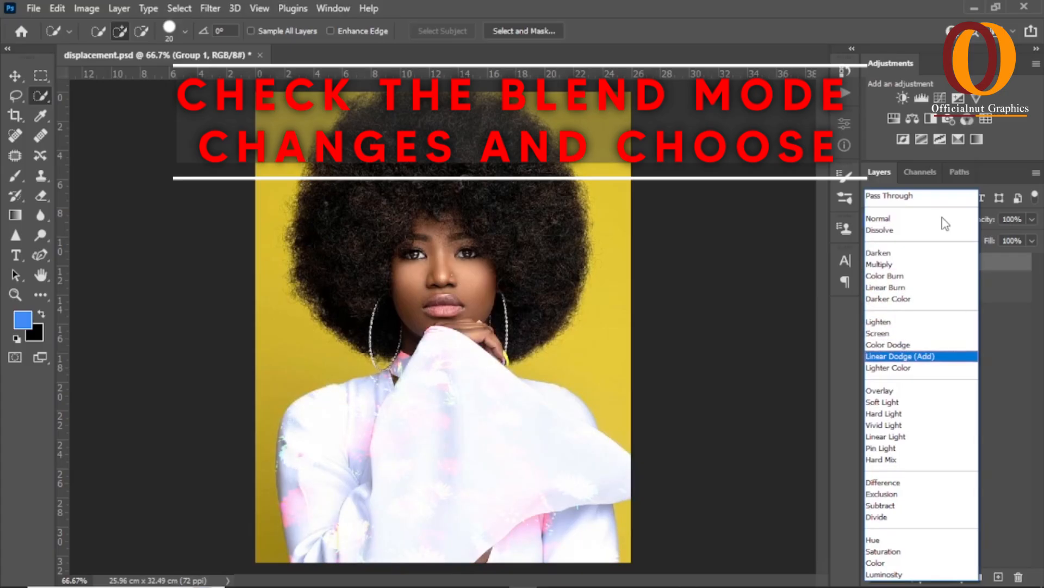
pyautogui.press('Down')
pyautogui.press('Down')
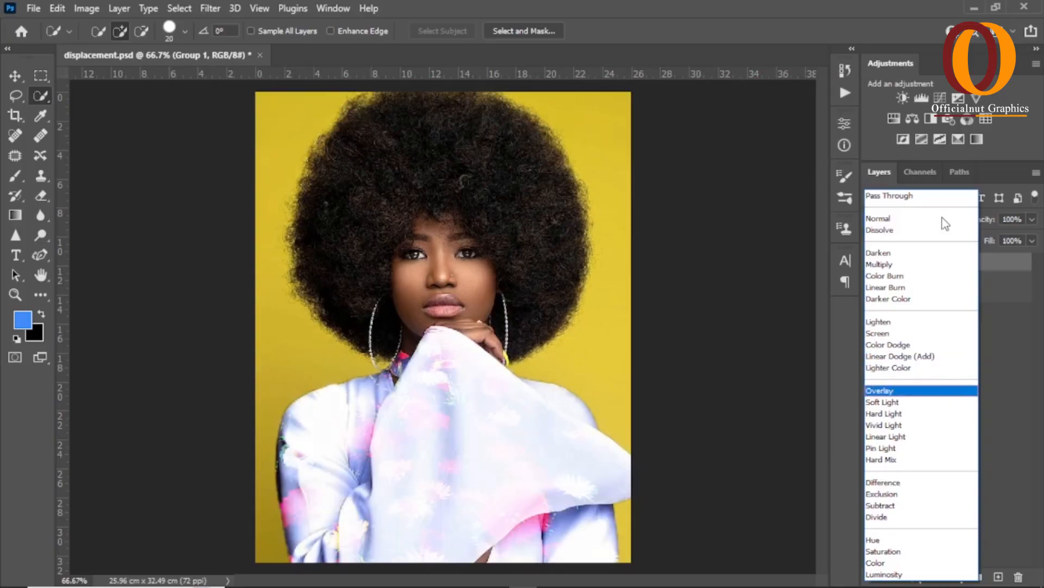
pyautogui.press('Down')
pyautogui.press('Down')
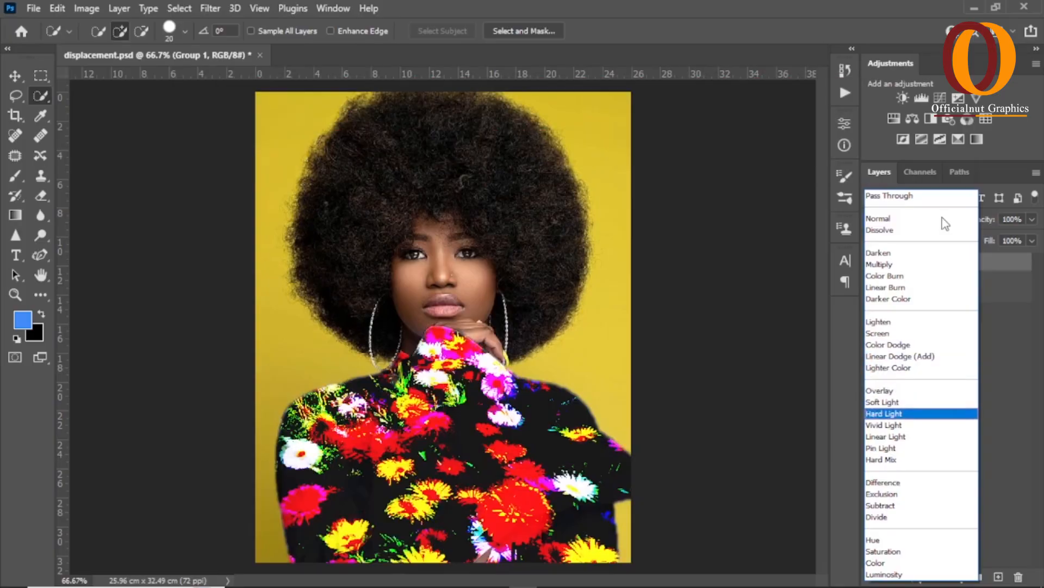
pyautogui.press('Down')
pyautogui.press('Down')
pyautogui.press('Down')
pyautogui.press('Down')
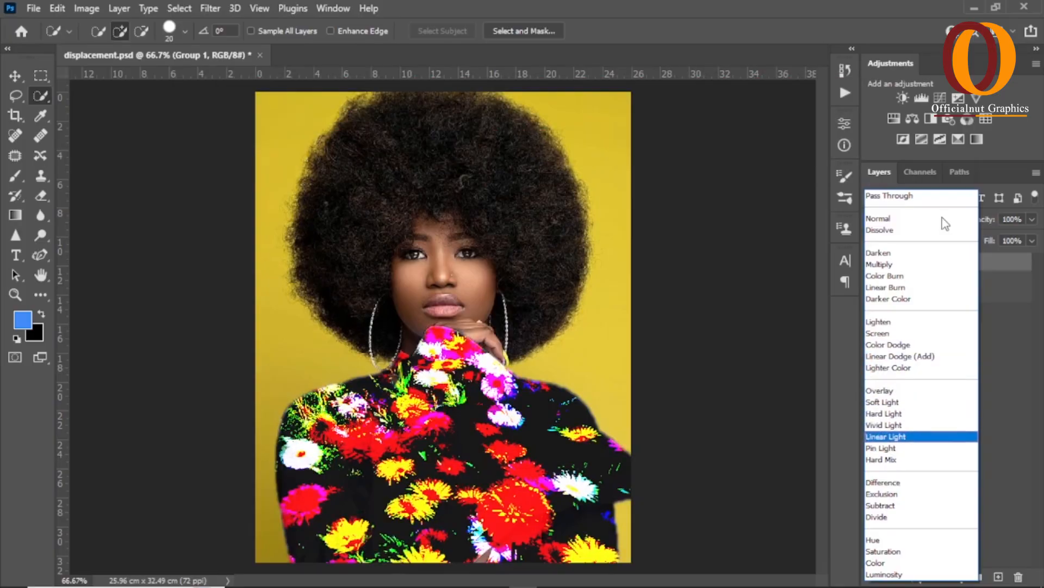
pyautogui.press('Down')
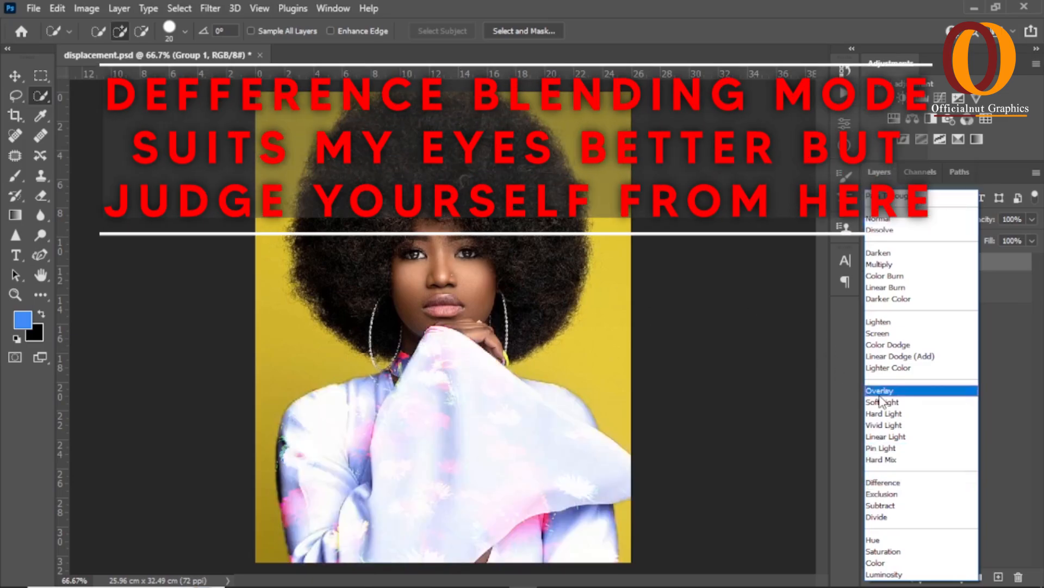
# Set Group 1's blending mode to Difference and compare the image with the group hidden and shown
pyautogui.press('Down')
pyautogui.press('Down')
pyautogui.press('Down')
pyautogui.press('Down')
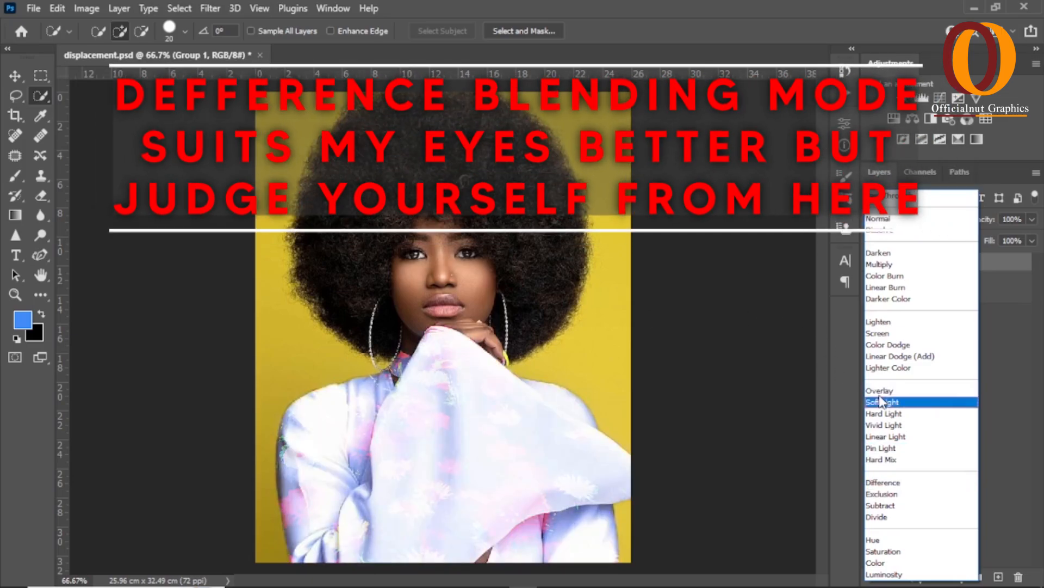
pyautogui.press('Down')
pyautogui.press('Down')
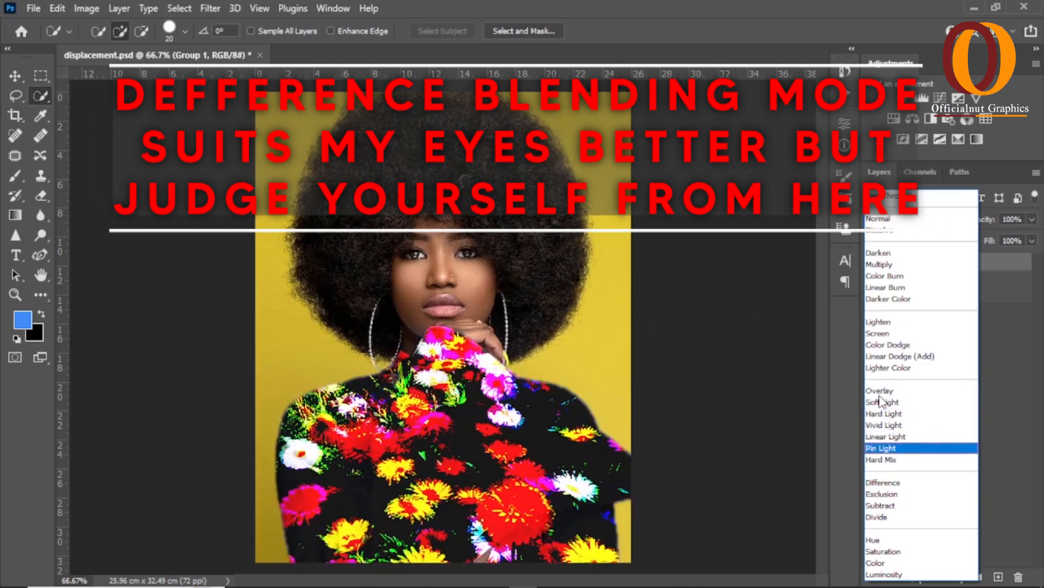
pyautogui.press('Down')
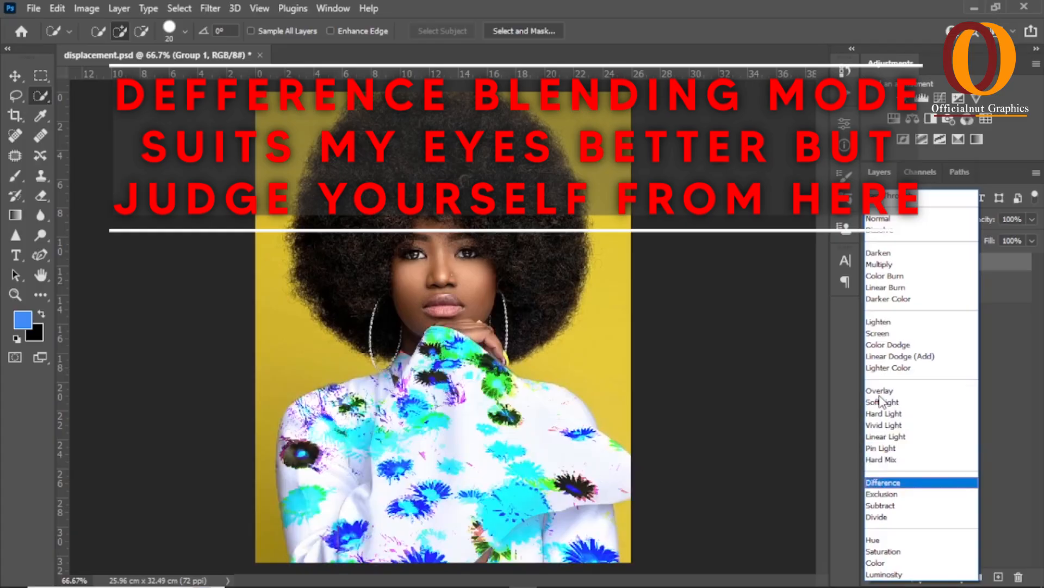
pyautogui.press('Return')
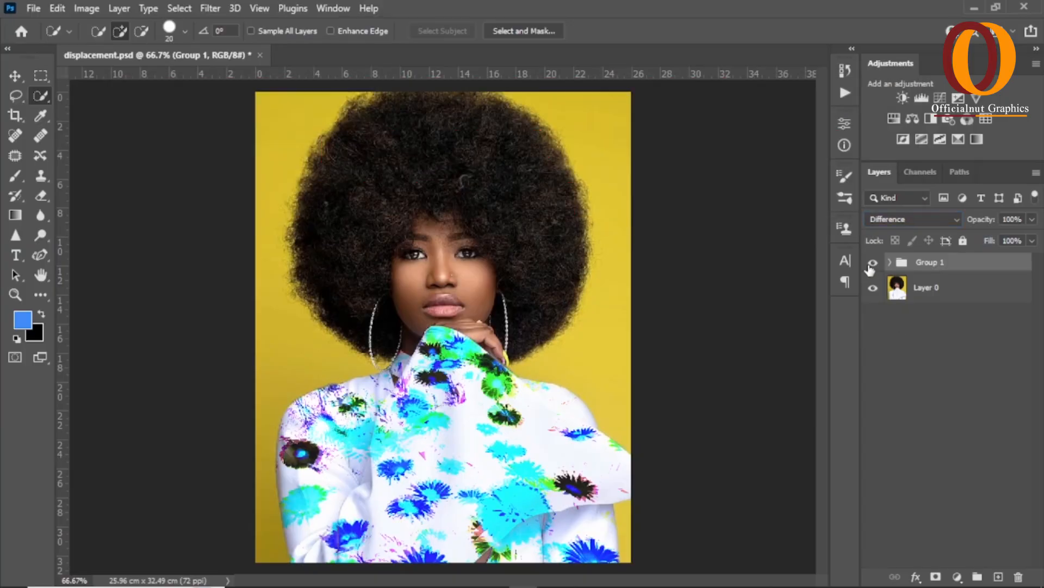
pyautogui.click(873, 263)
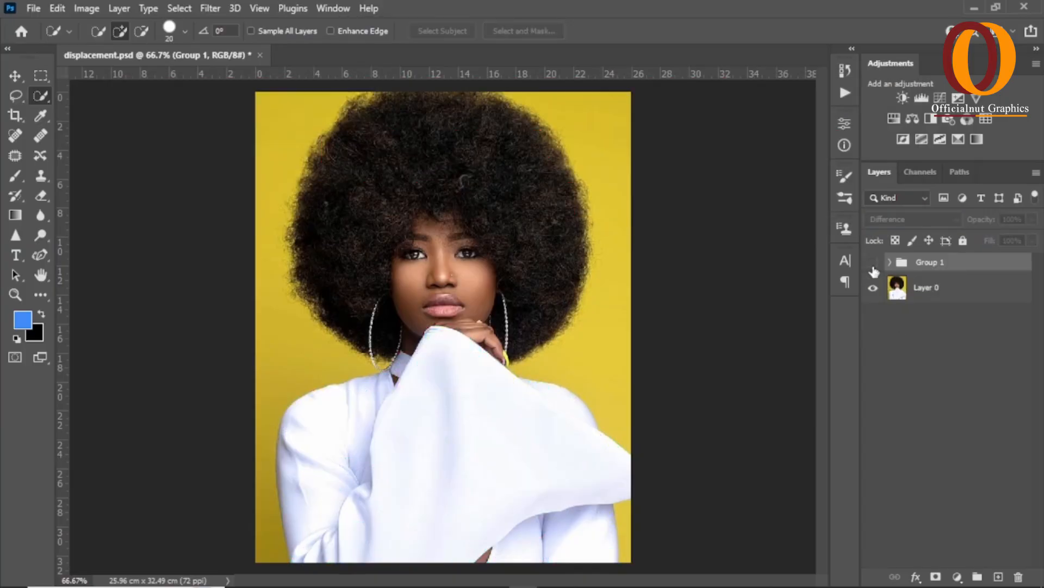
pyautogui.click(873, 266)
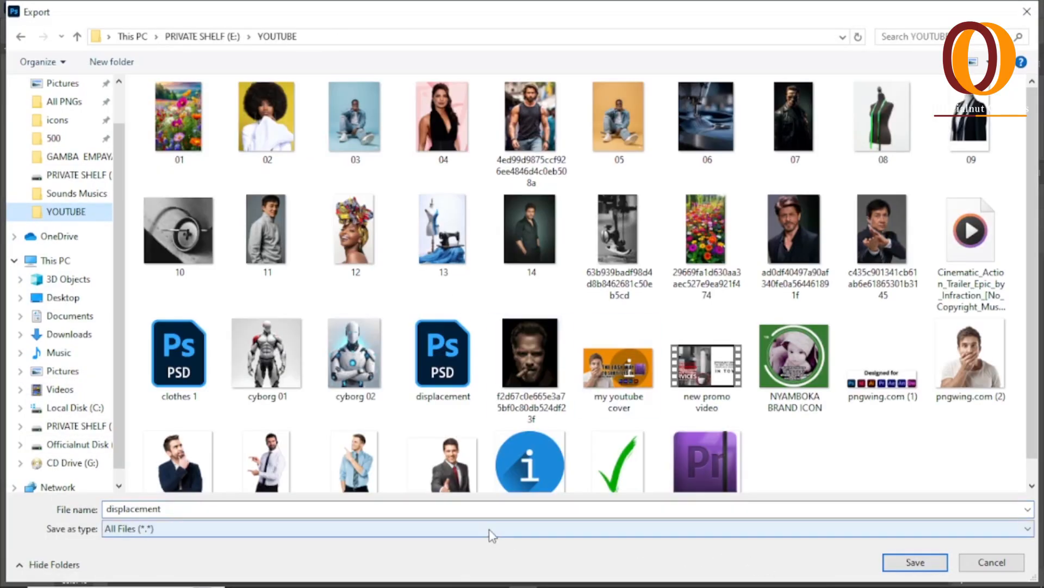
# Name the exported image file "clothes change"
pyautogui.click(488, 510)
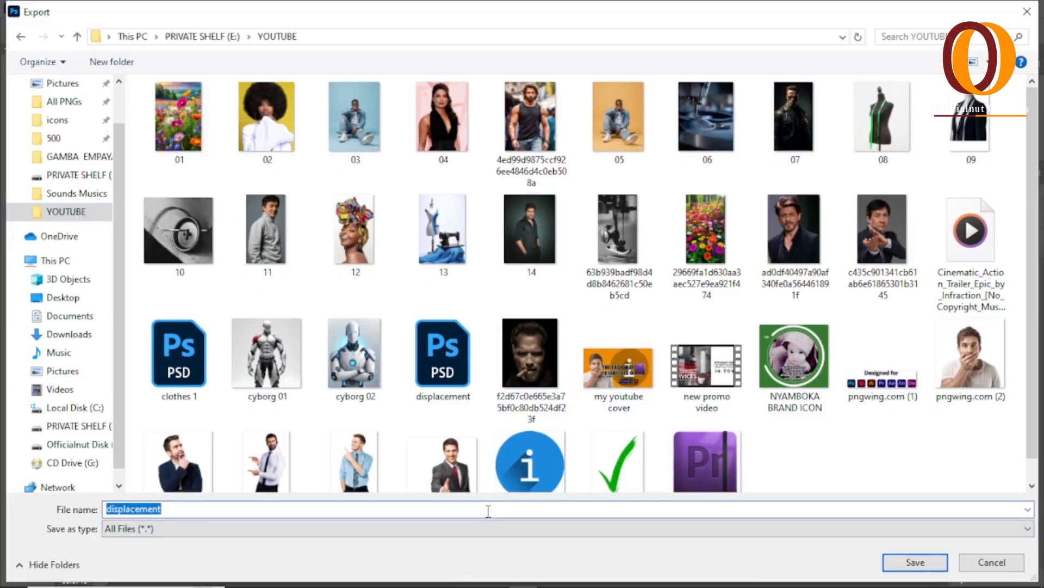
pyautogui.write('clothr')
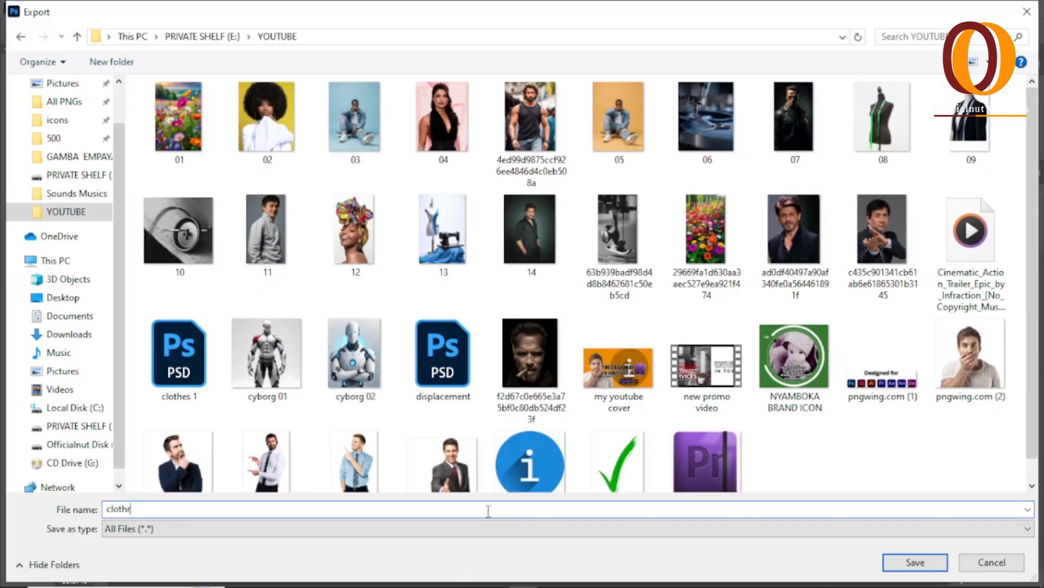
pyautogui.press('BackSpace')
pyautogui.write('es ')
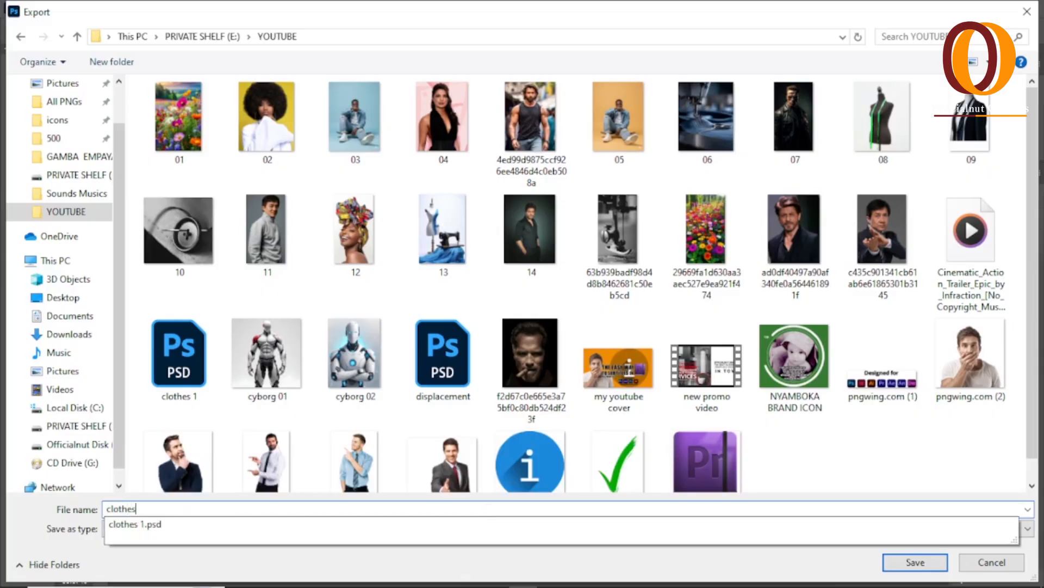
pyautogui.write('change')
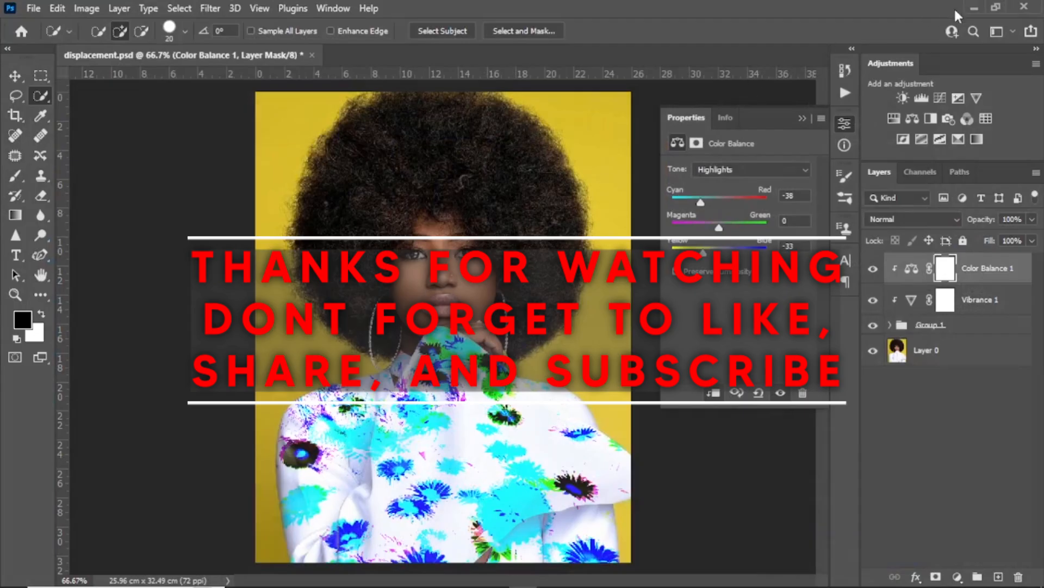
# Minimize the image editor's window
pyautogui.click(972, 9)
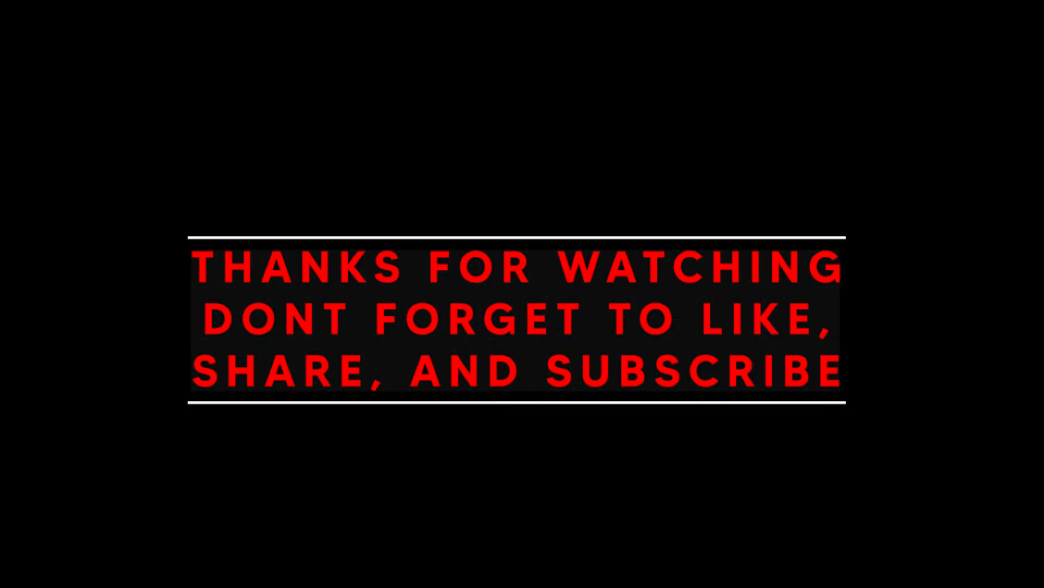